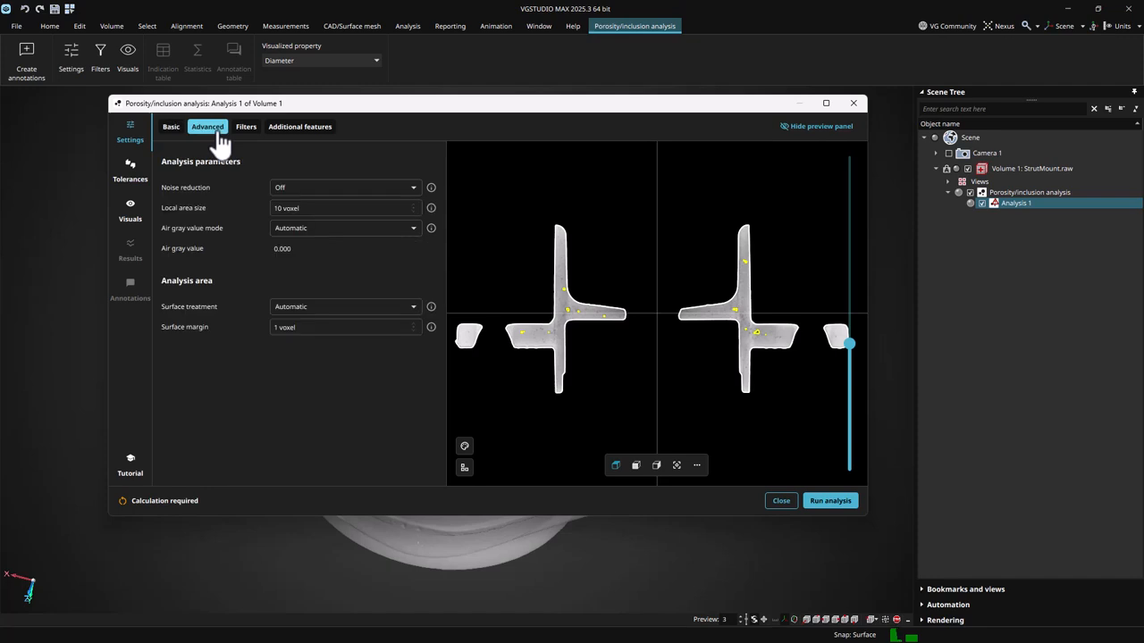
Review the porosity analysis's filter and additional feature settings, and return to the basic settings with the Contrast parameter
{"action": "left_click", "coordinate": [248, 128]}
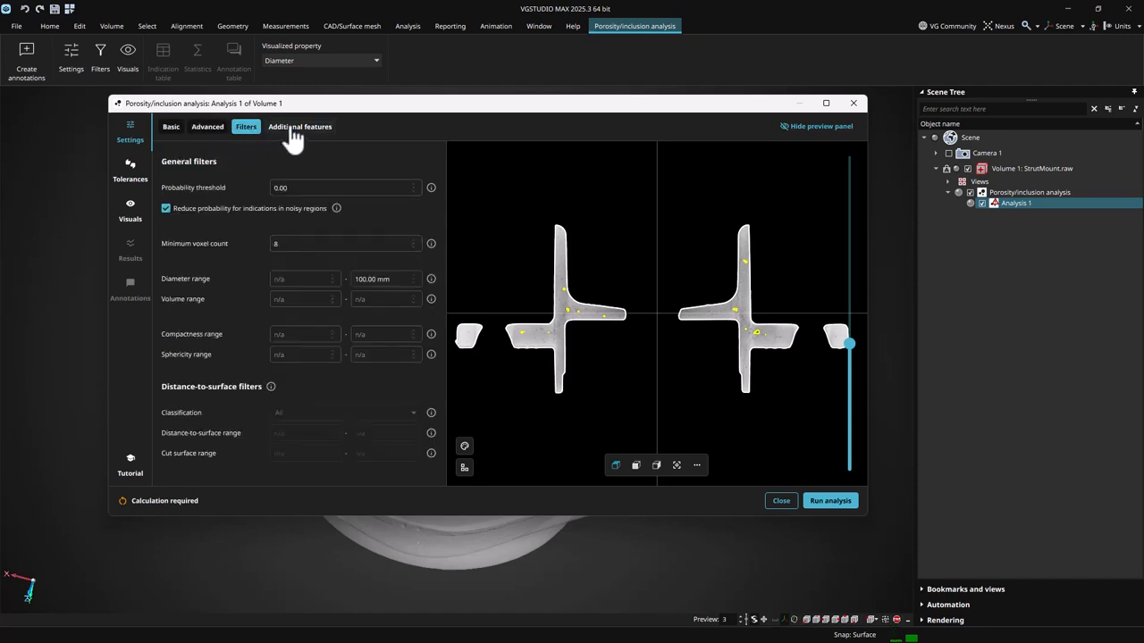
{"action": "left_click", "coordinate": [292, 134]}
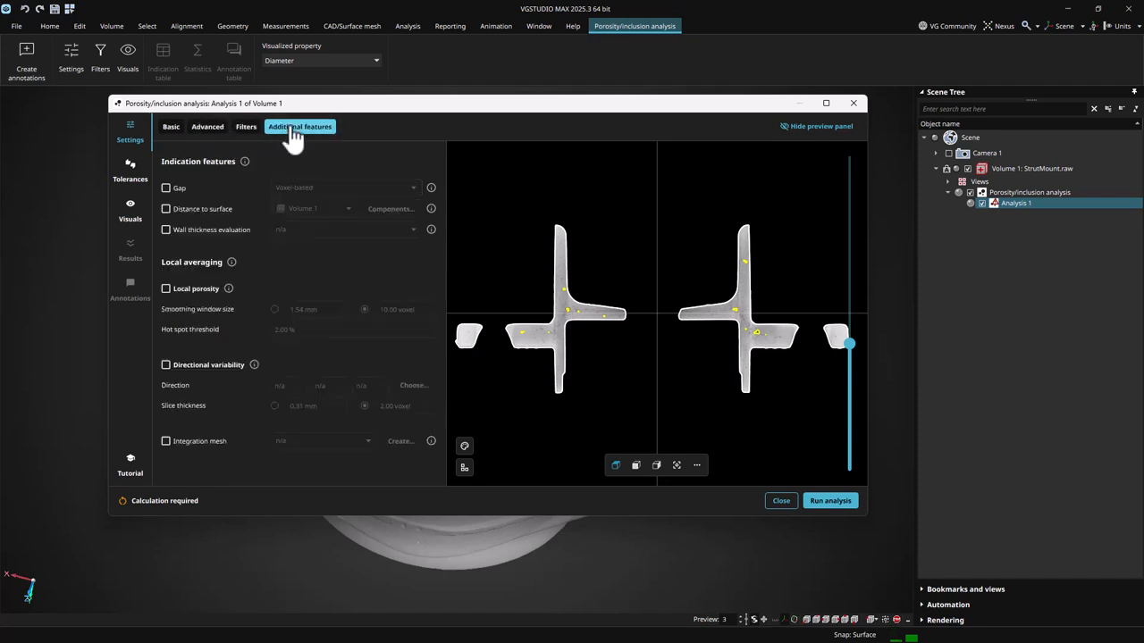
{"action": "left_click", "coordinate": [174, 130]}
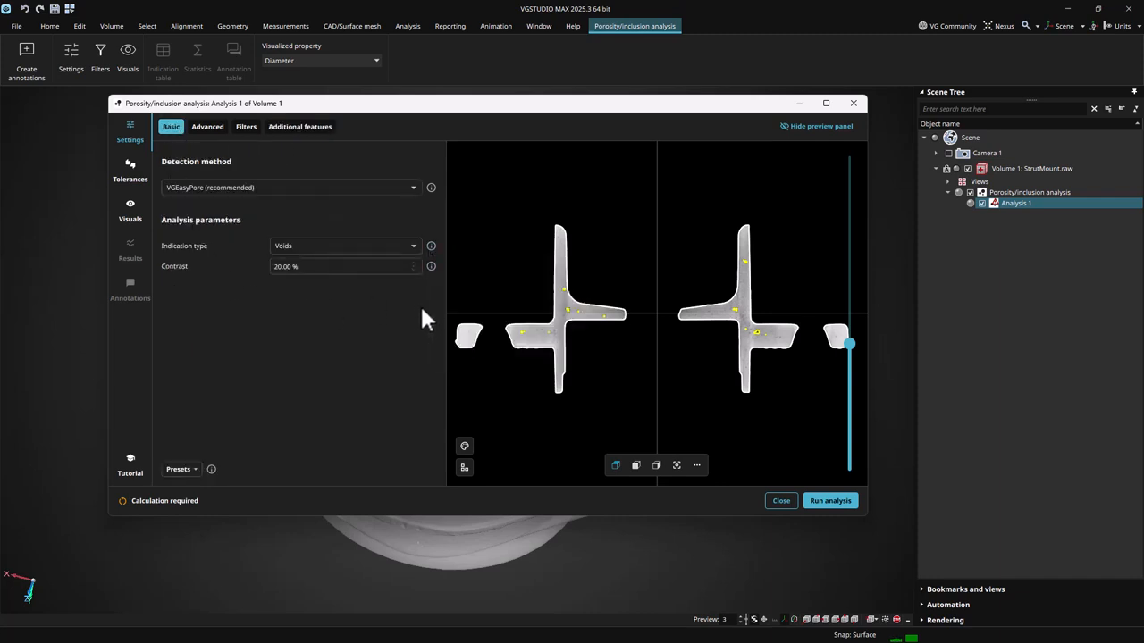
{"action": "mouse_move", "coordinate": [433, 269]}
Inspect the previewed pores up close in the top and front slices, using the navigation overview to move to another area of the ring
{"action": "scroll", "coordinate": [576, 320], "scroll_direction": "up", "scroll_amount": 4}
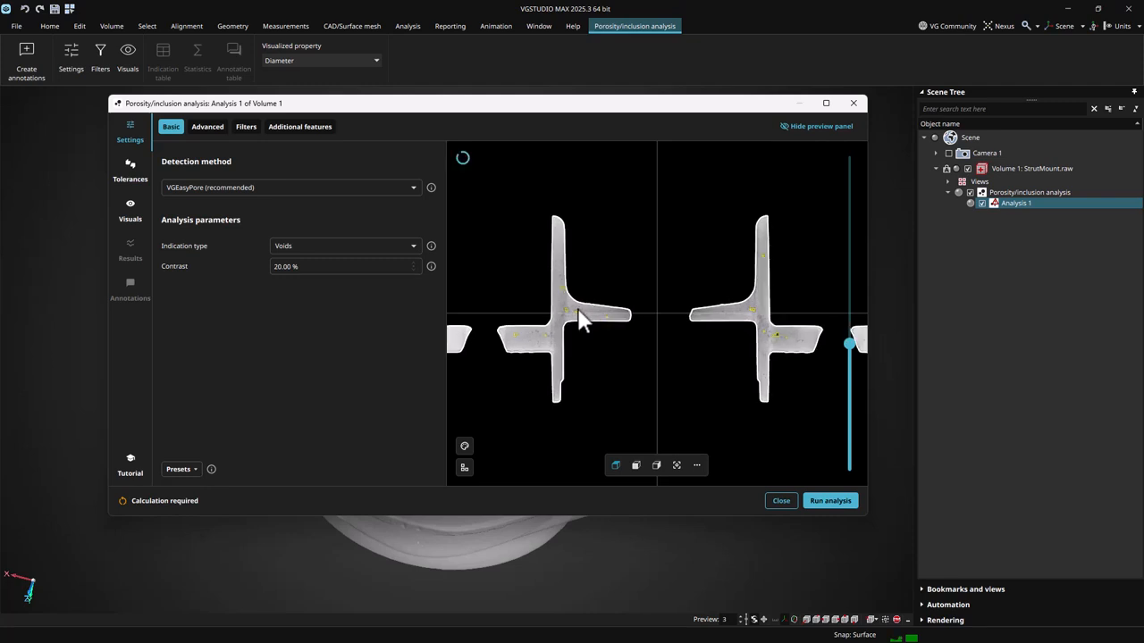
{"action": "scroll", "coordinate": [570, 314], "scroll_direction": "up", "scroll_amount": 1}
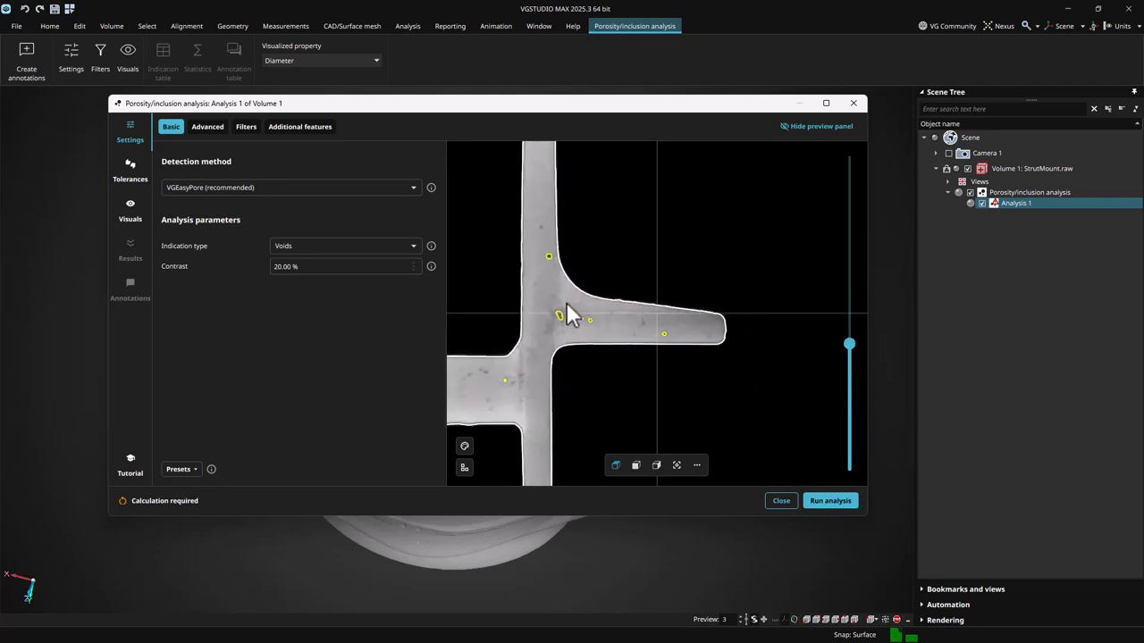
{"action": "left_click", "coordinate": [637, 466]}
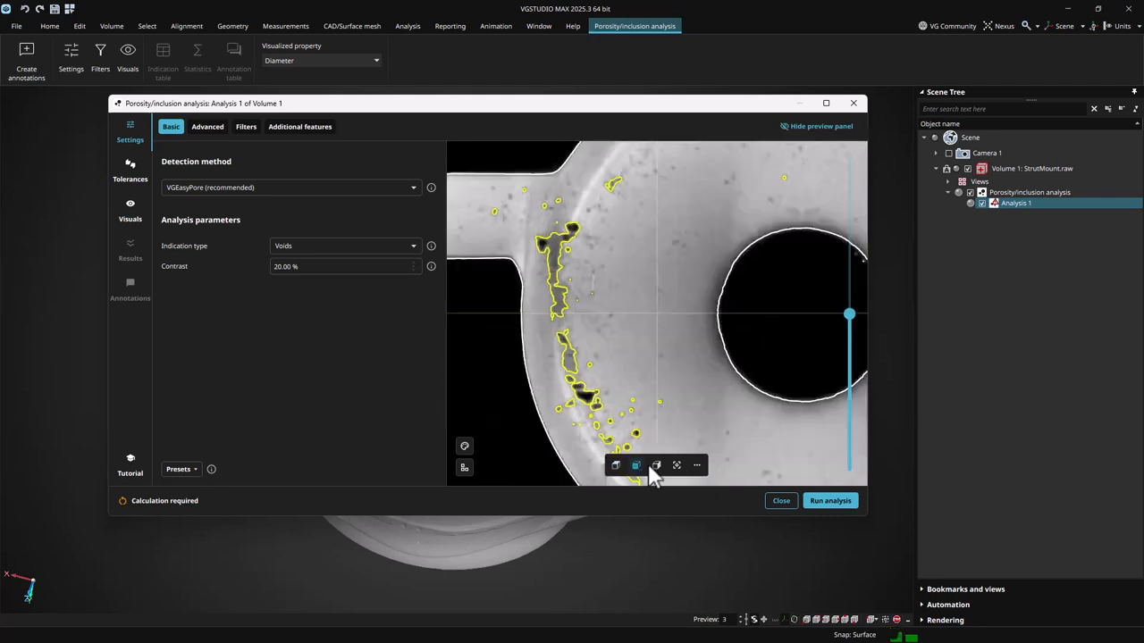
{"action": "left_click", "coordinate": [464, 468]}
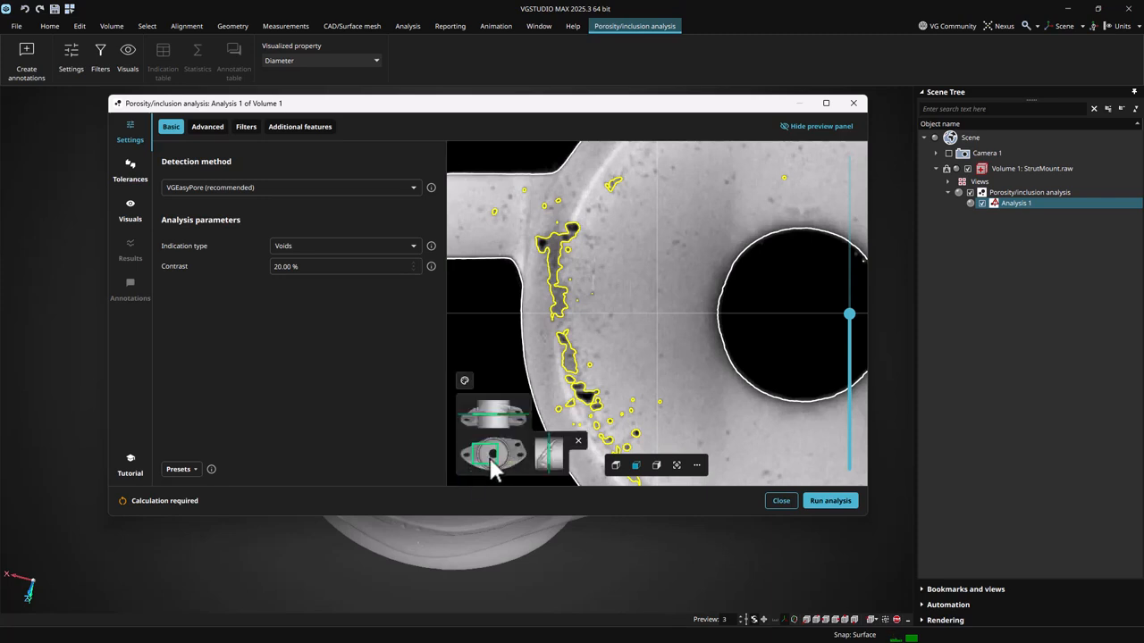
{"action": "left_click_drag", "start_coordinate": [490, 467], "coordinate": [503, 463]}
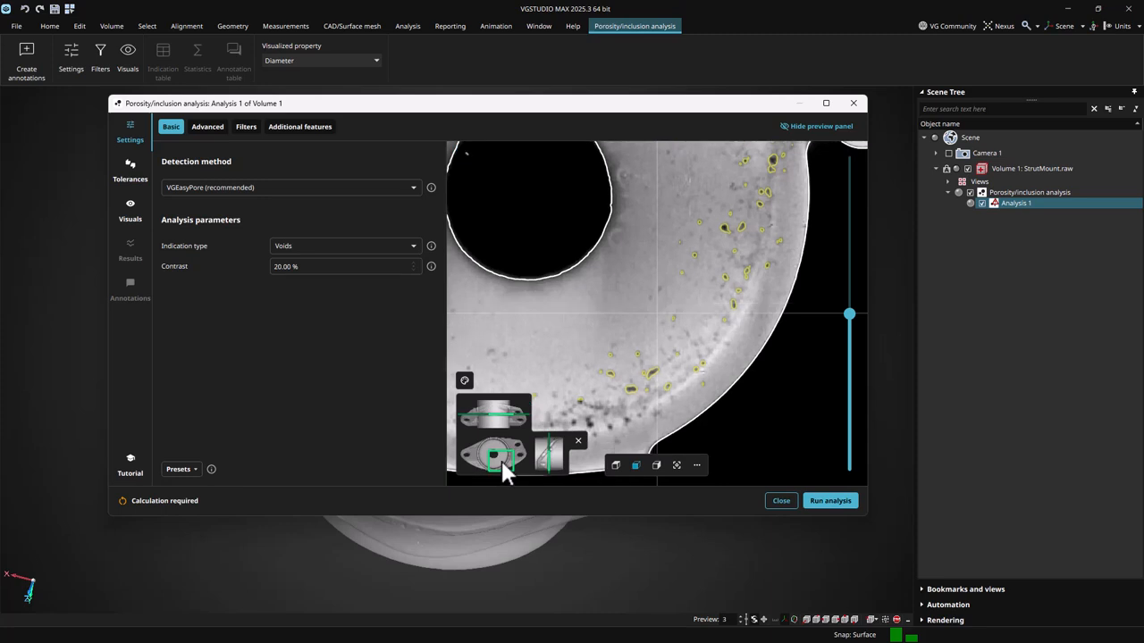
Switch the workspace to the four-view layout, check the pore preview in its slice views, and show the preview panel again
{"action": "left_click", "coordinate": [827, 130]}
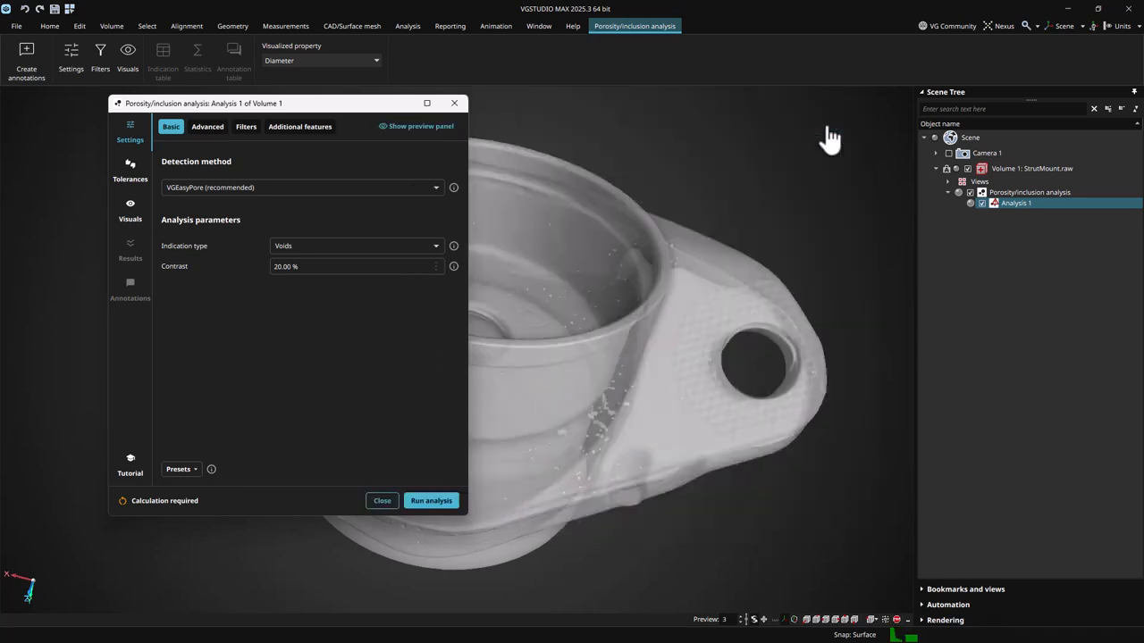
{"action": "left_click", "coordinate": [907, 619]}
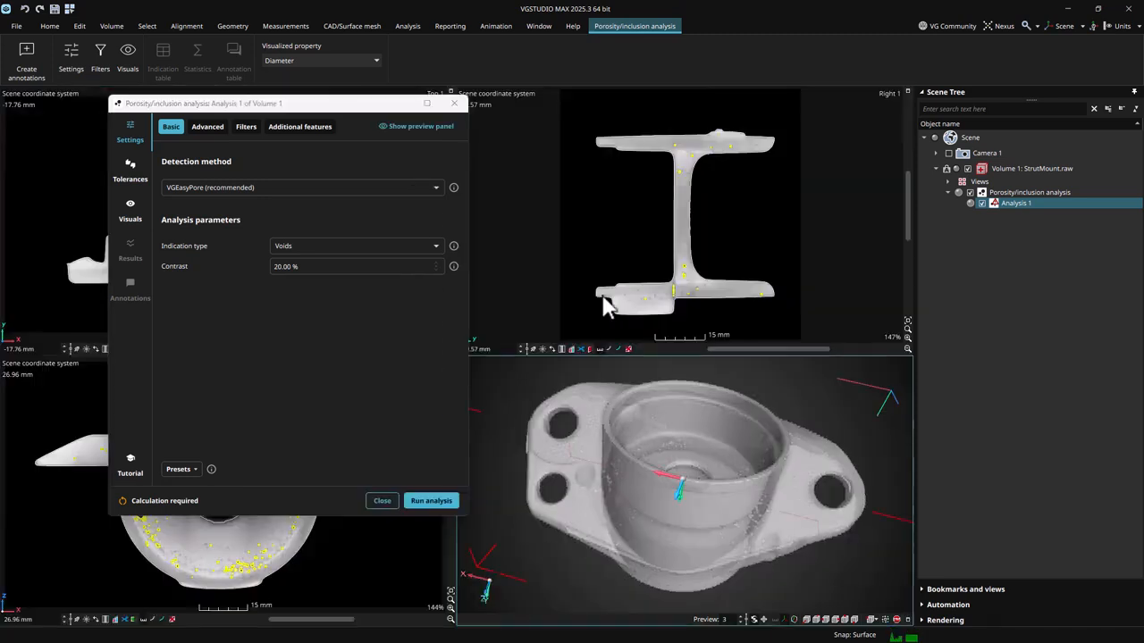
{"action": "left_click_drag", "start_coordinate": [427, 107], "coordinate": [620, 205]}
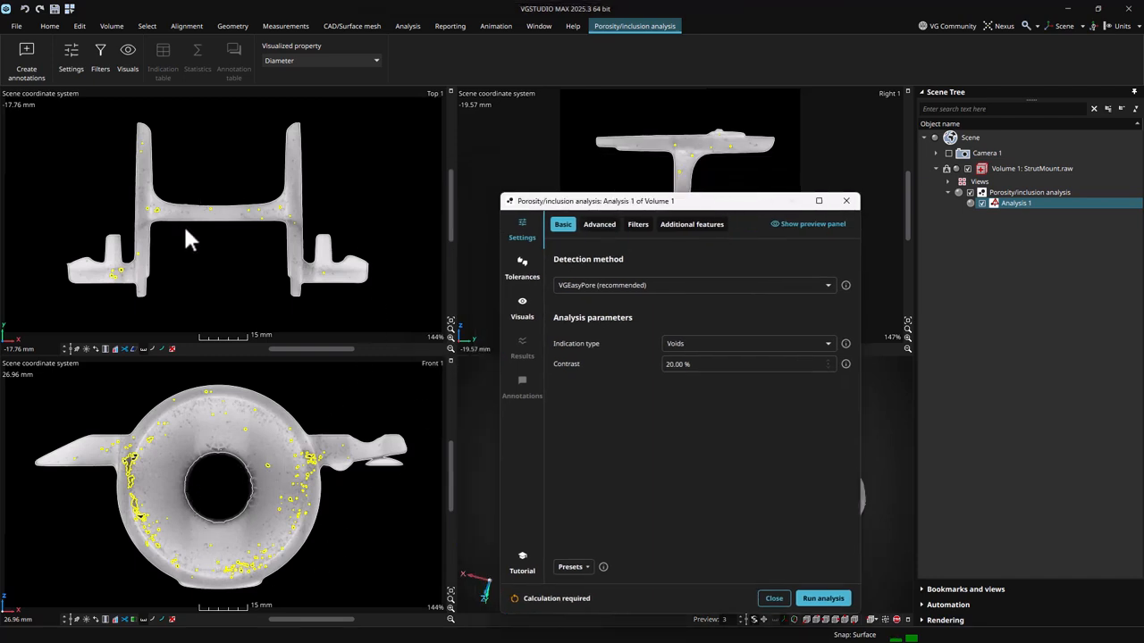
{"action": "left_click_drag", "start_coordinate": [544, 202], "coordinate": [207, 135]}
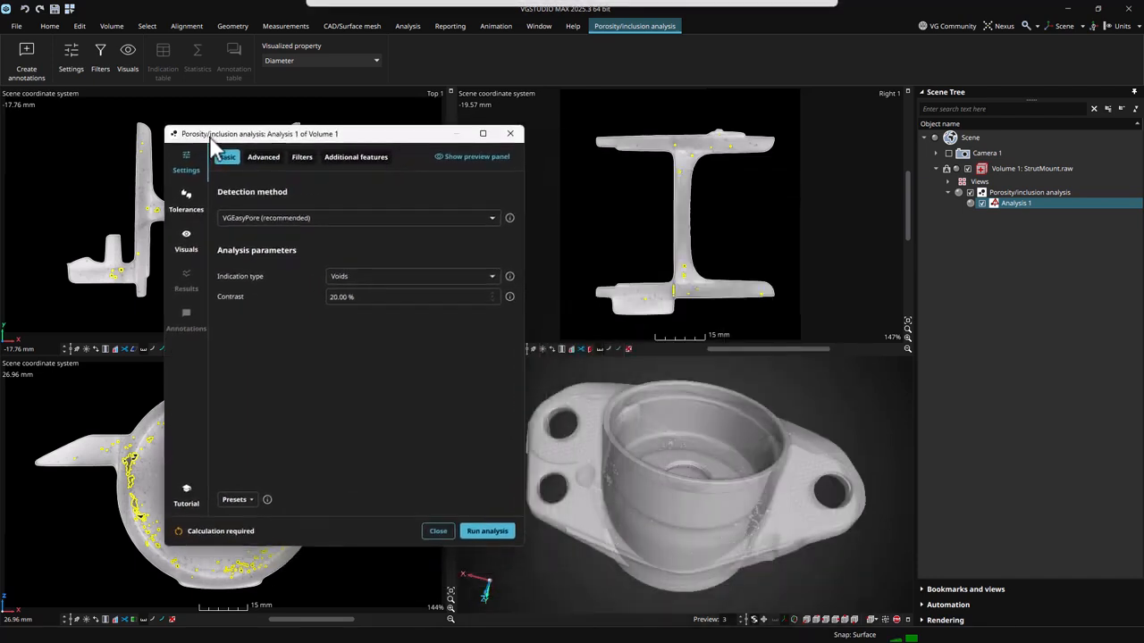
{"action": "left_click", "coordinate": [466, 162]}
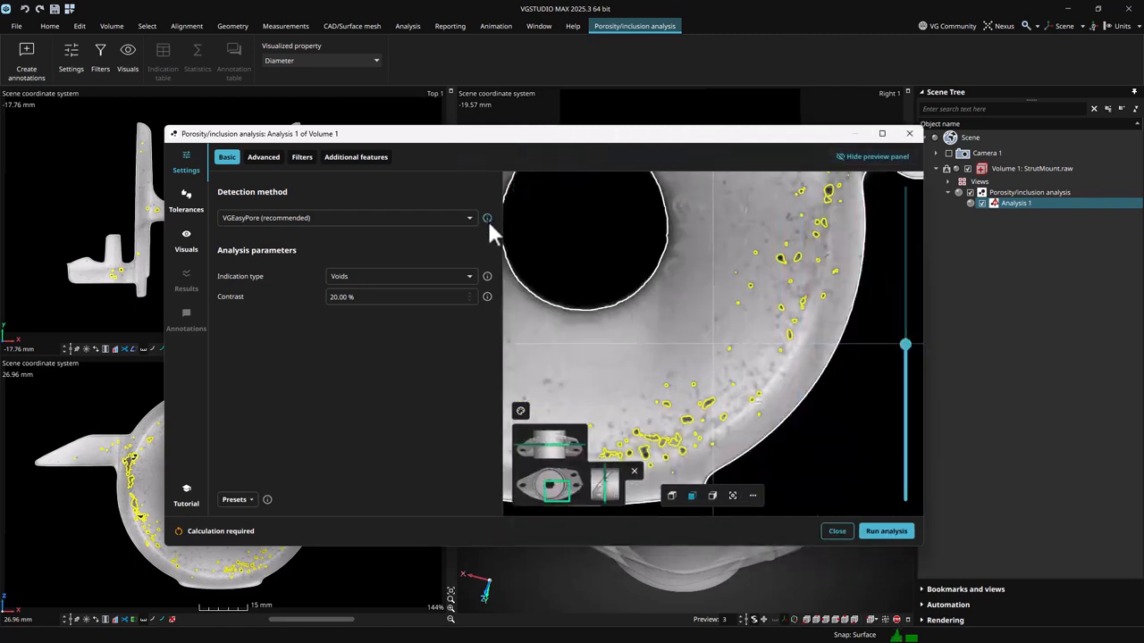
Review the available detection methods, keep VGEasyPore (recommended), and run the porosity analysis
{"action": "mouse_move", "coordinate": [487, 218]}
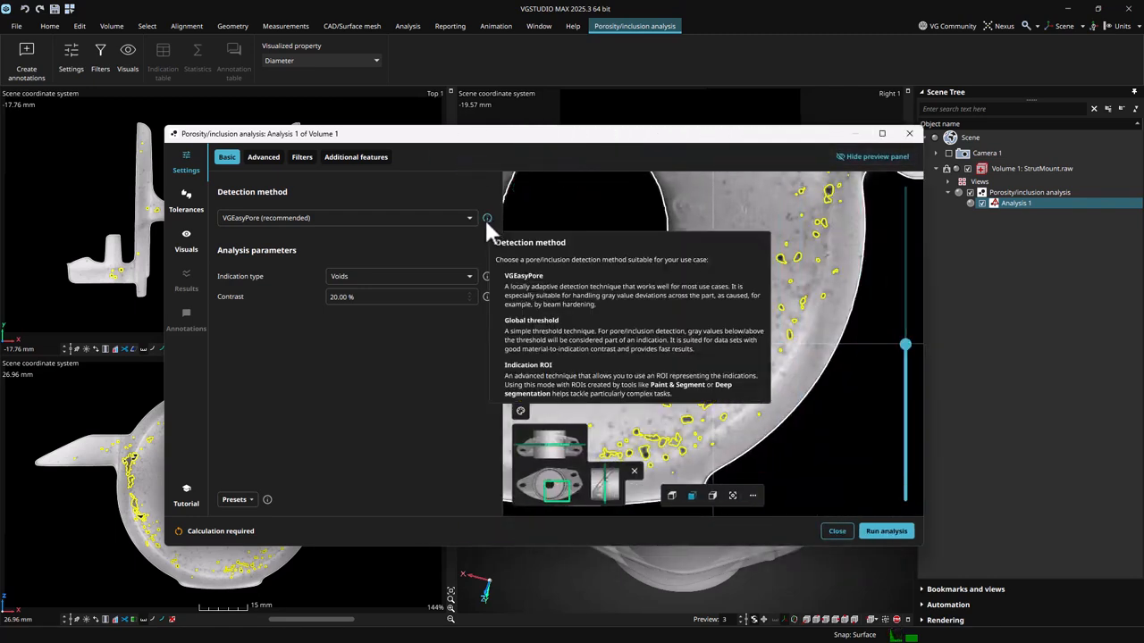
{"action": "left_click", "coordinate": [468, 220]}
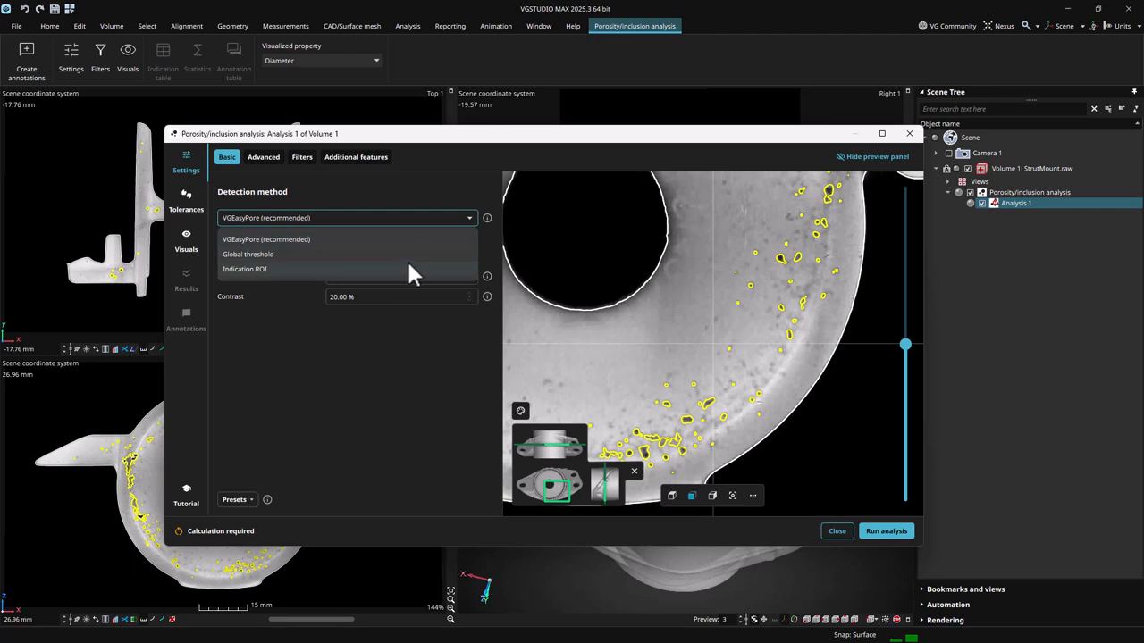
{"action": "left_click", "coordinate": [427, 350]}
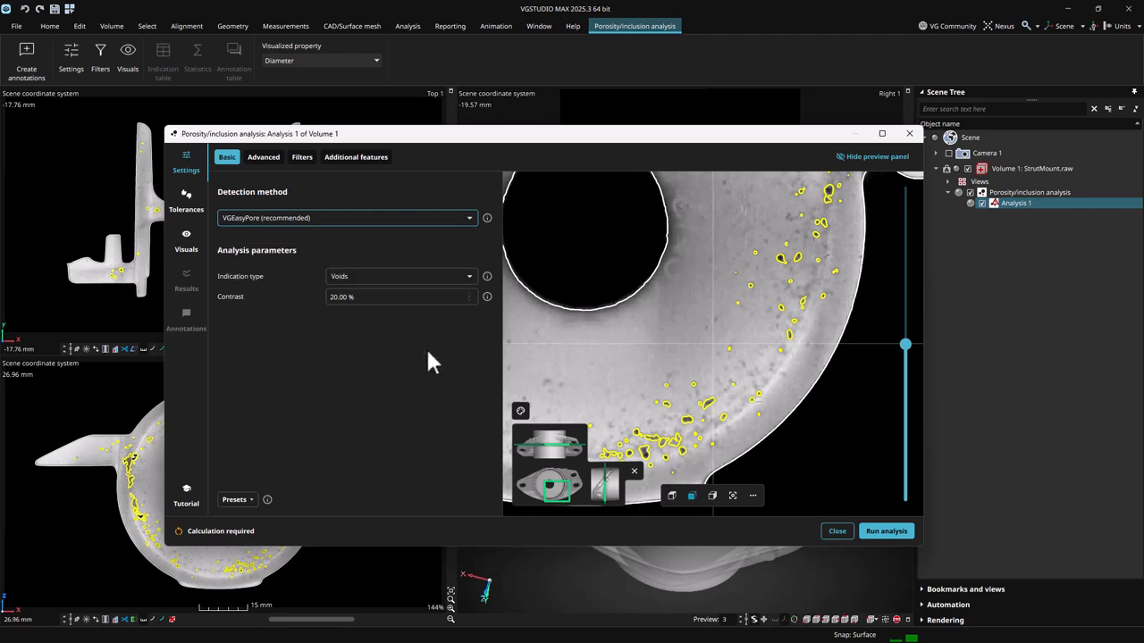
{"action": "left_click", "coordinate": [887, 531]}
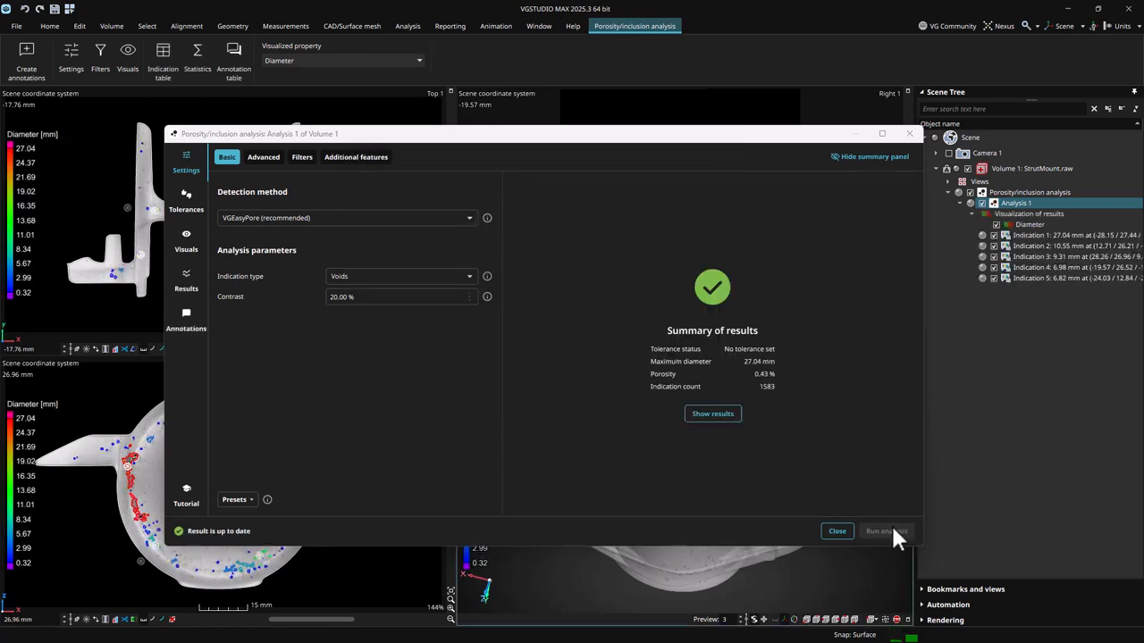
Save the current analysis settings as a new preset named Custom
{"action": "left_click", "coordinate": [248, 500]}
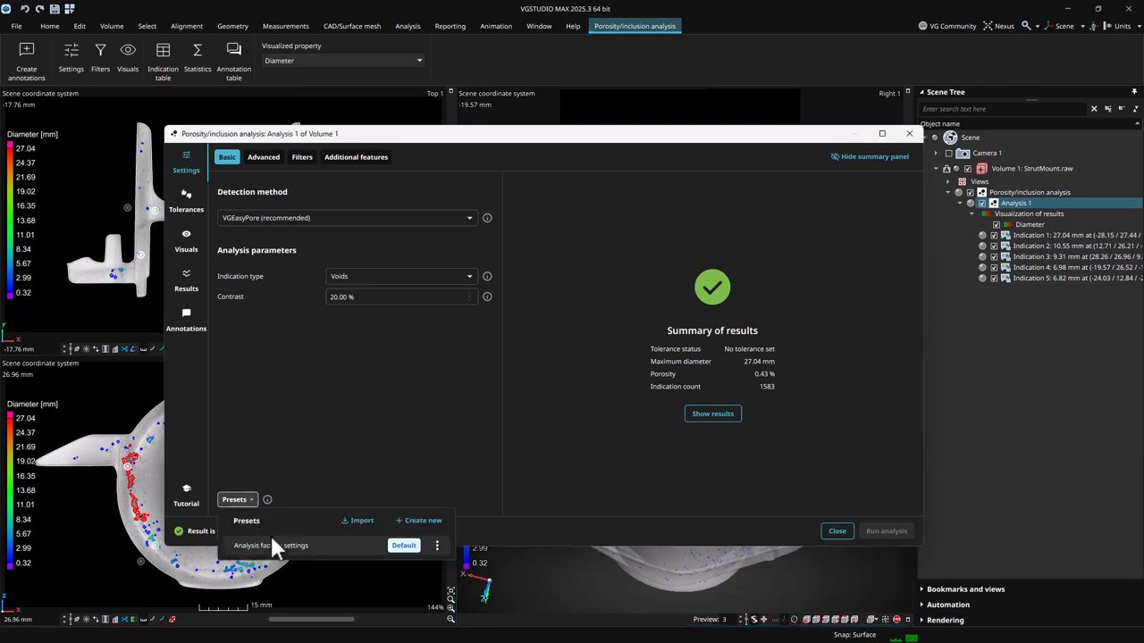
{"action": "left_click", "coordinate": [420, 523]}
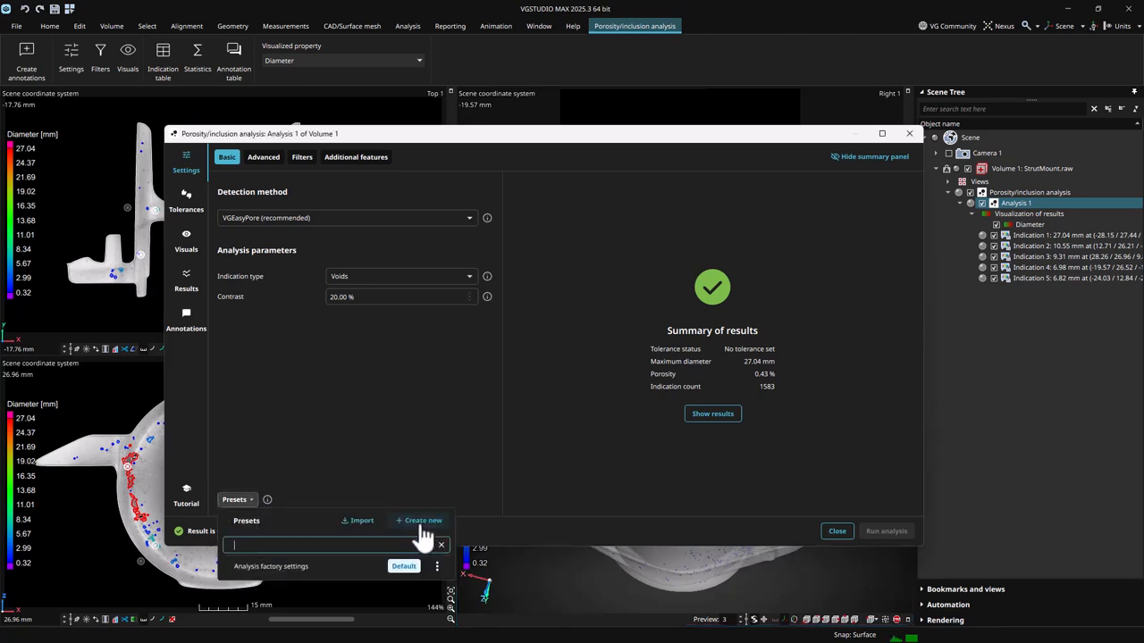
{"action": "type", "text": "Custom"}
{"action": "key", "text": "Return"}
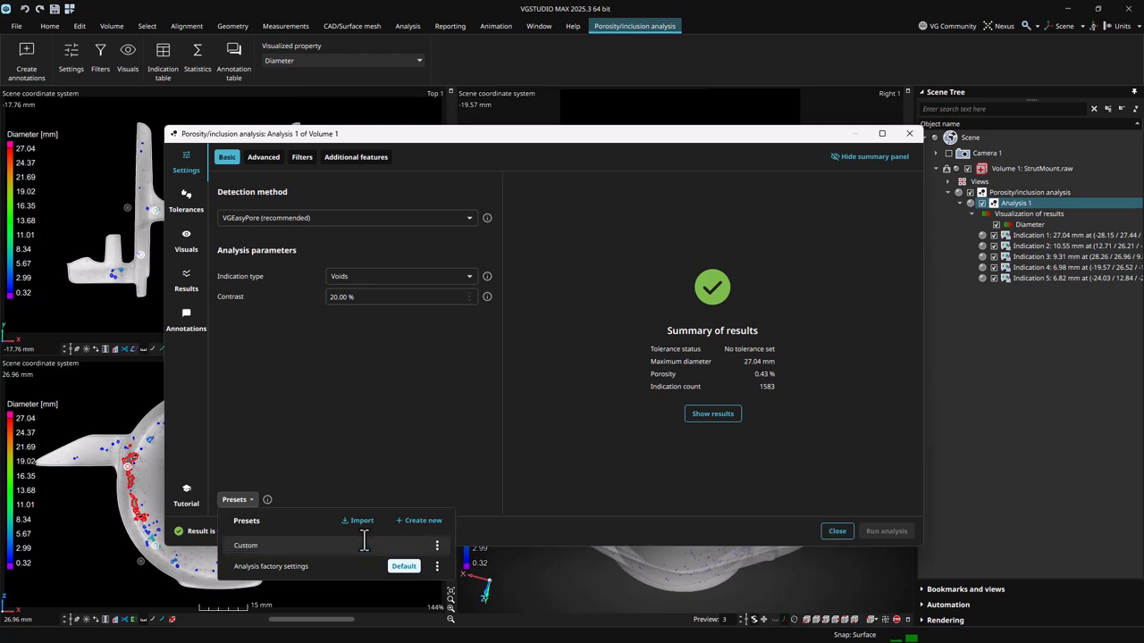
{"action": "left_click", "coordinate": [477, 425]}
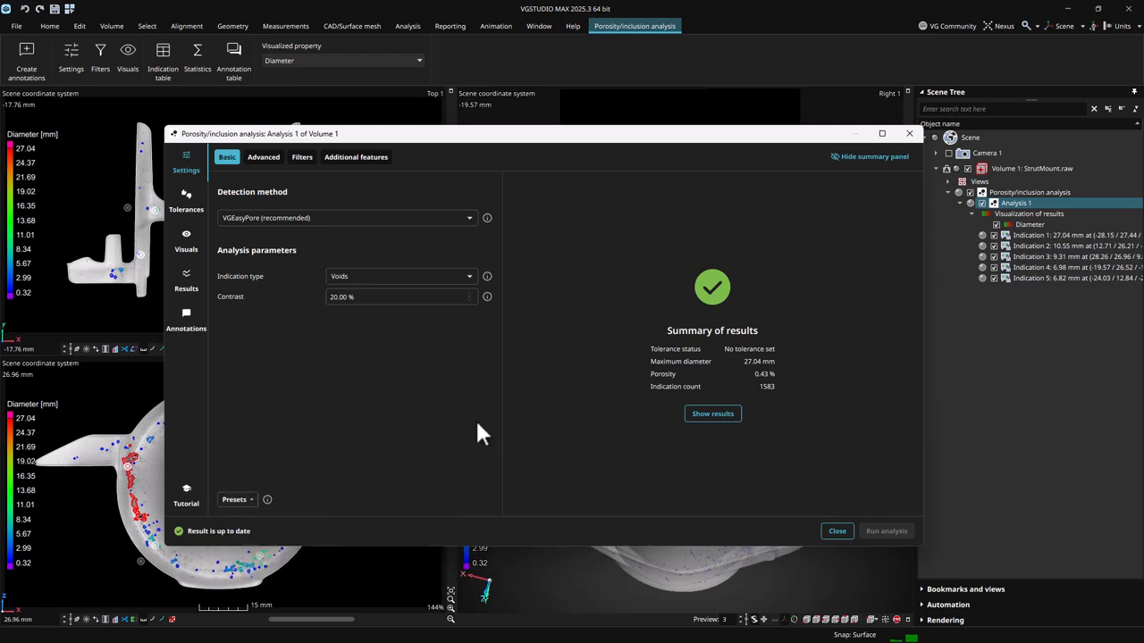
Examine the analysis's visualization options, indication results and annotations, and close the analysis dialog
{"action": "left_click", "coordinate": [194, 241]}
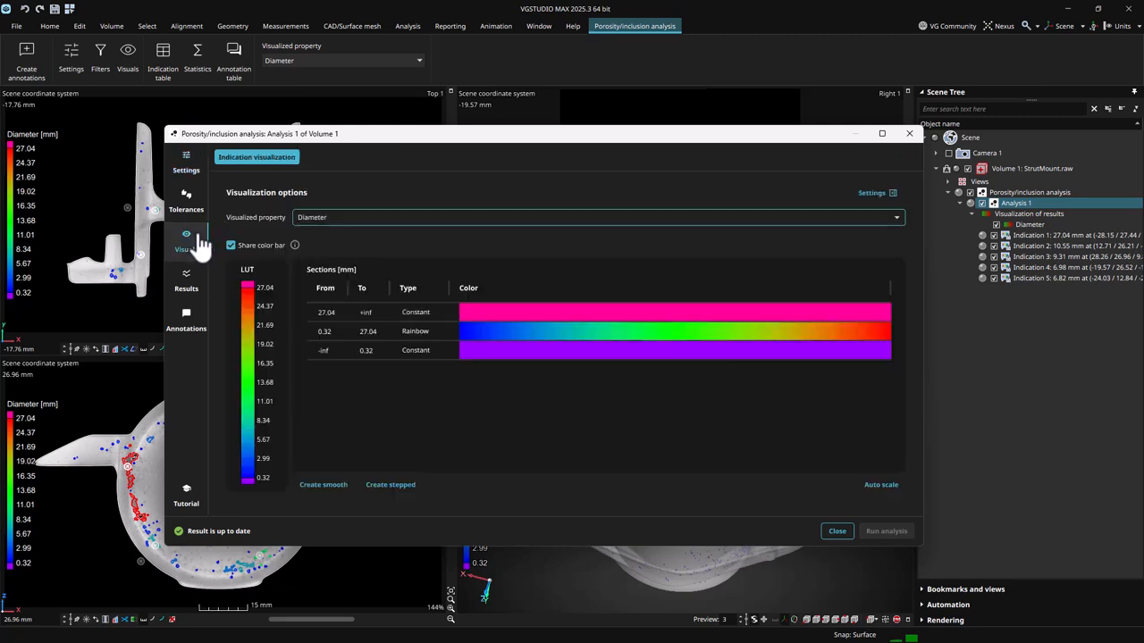
{"action": "left_click", "coordinate": [202, 292]}
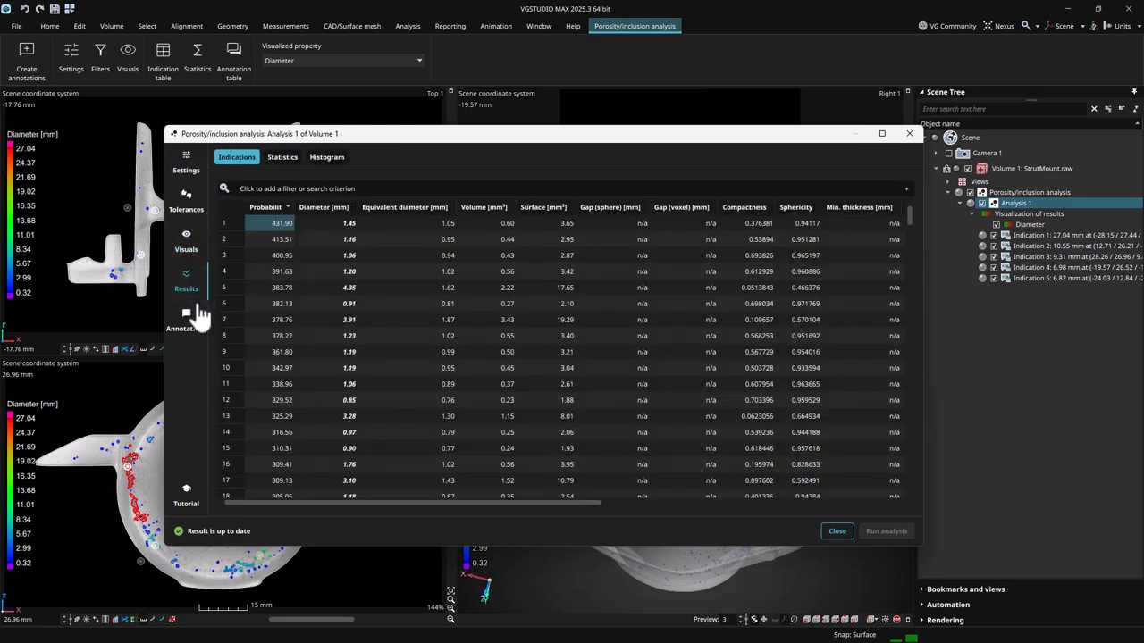
{"action": "left_click", "coordinate": [198, 327]}
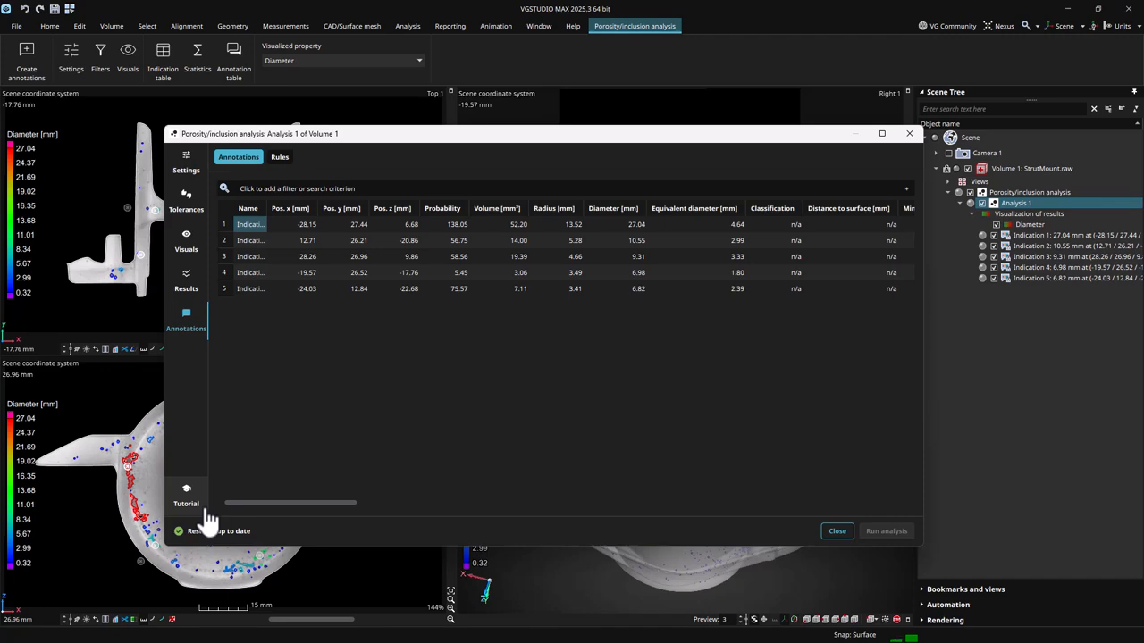
{"action": "left_click", "coordinate": [836, 531]}
Apply the bookmarked View 1 of Volume 1 to the scene
{"action": "left_click", "coordinate": [955, 587]}
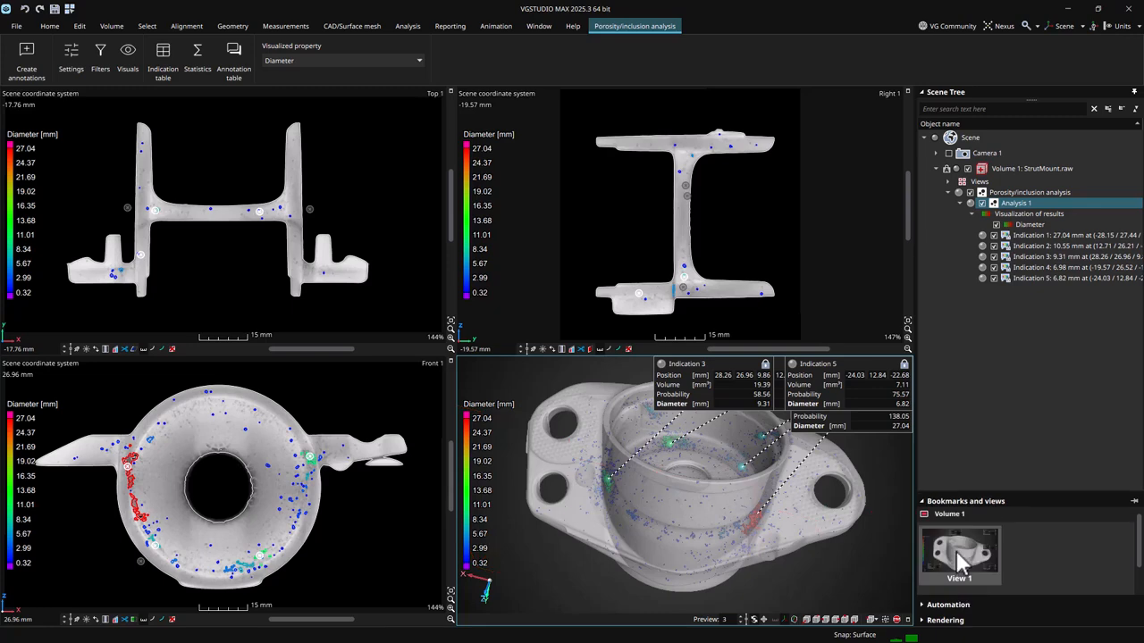
{"action": "double_click", "coordinate": [957, 549]}
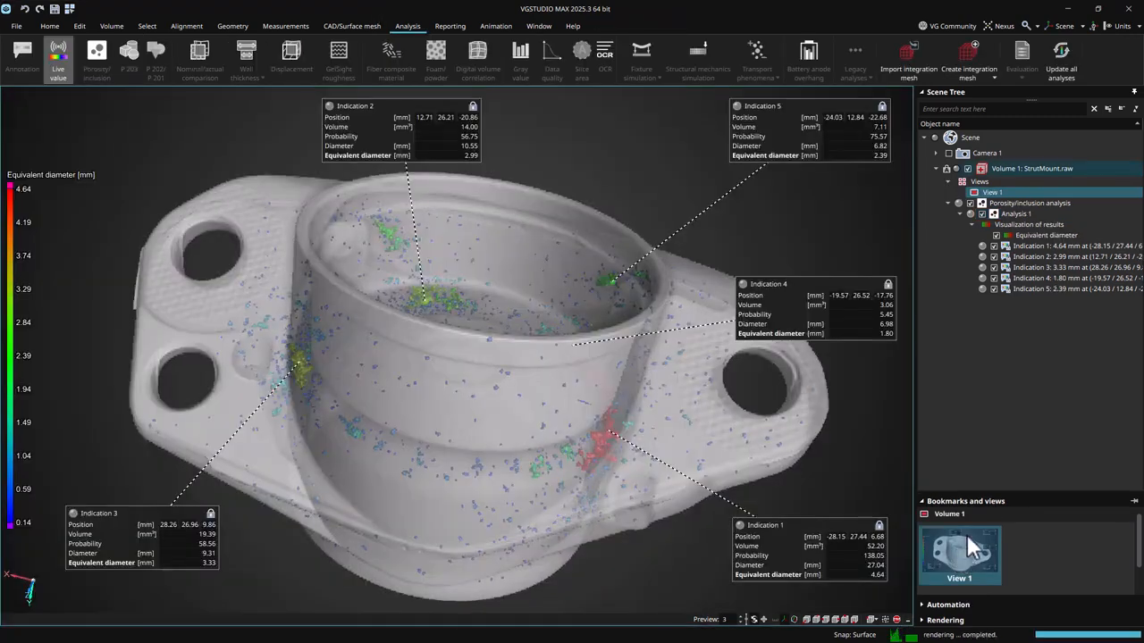
Review the basic settings, filters and indication table of Analysis 1, and close its dialog
{"action": "left_click", "coordinate": [1019, 214]}
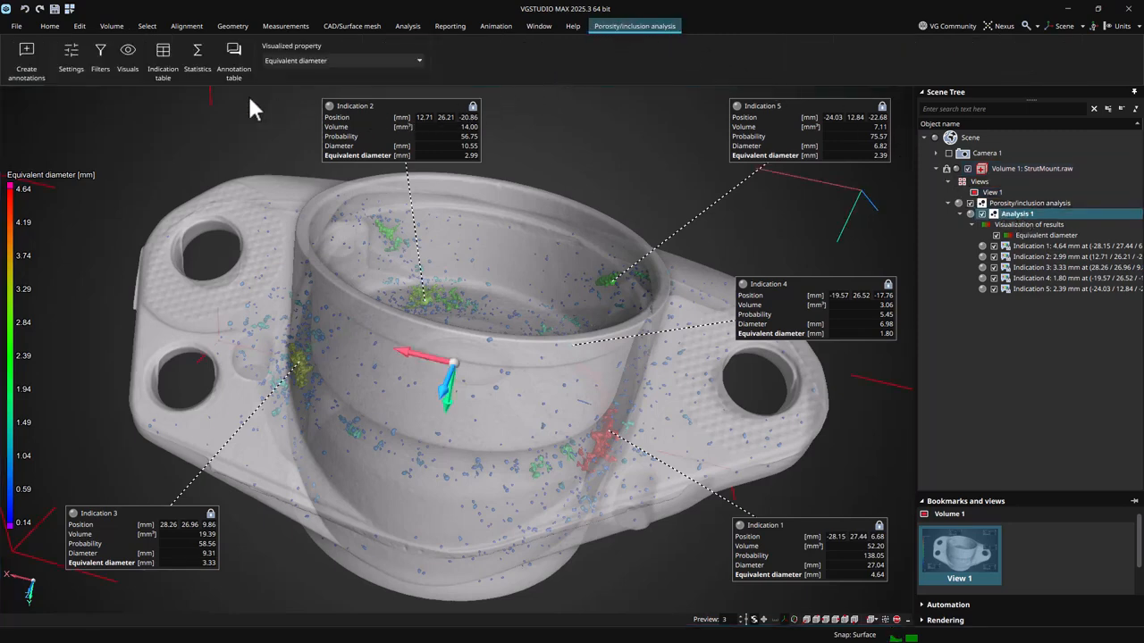
{"action": "left_click", "coordinate": [77, 67]}
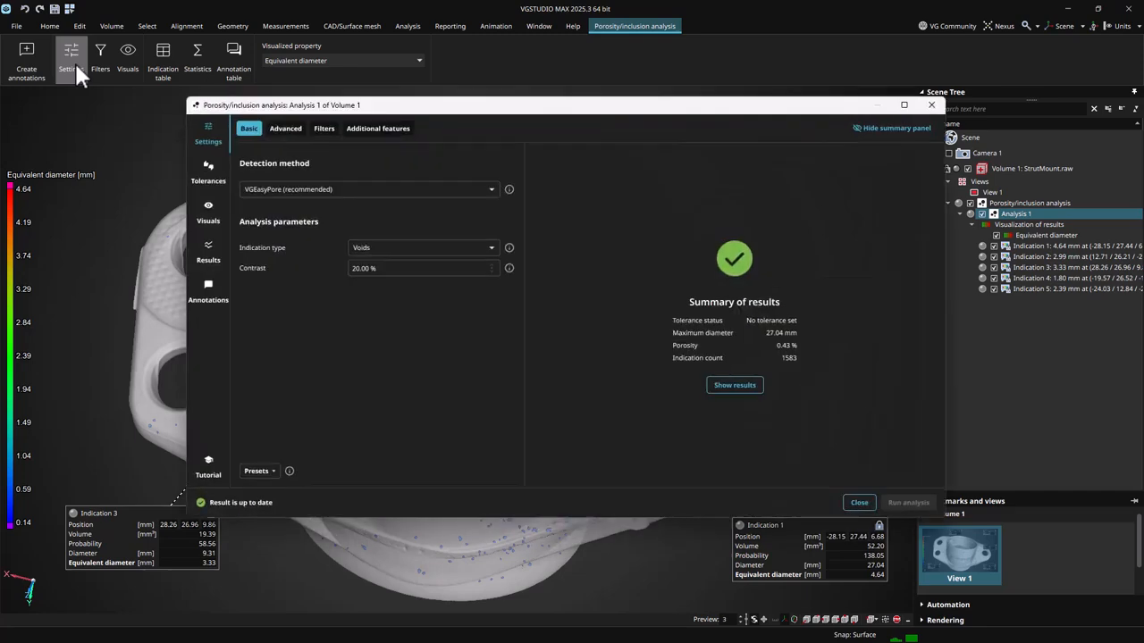
{"action": "left_click", "coordinate": [103, 59]}
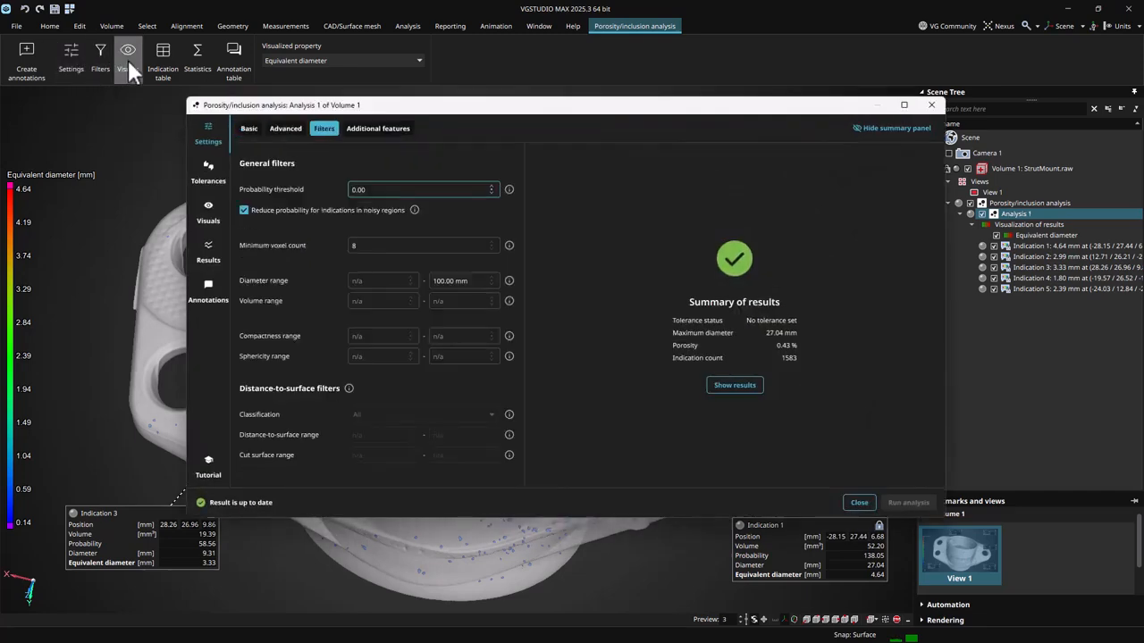
{"action": "left_click", "coordinate": [168, 55]}
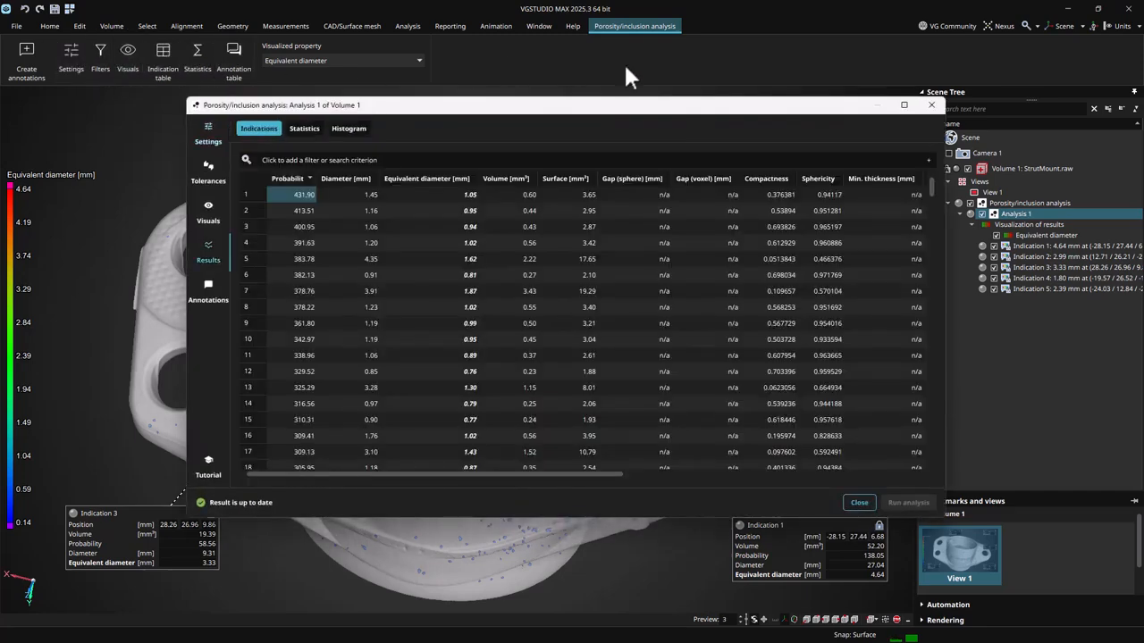
{"action": "left_click", "coordinate": [932, 105]}
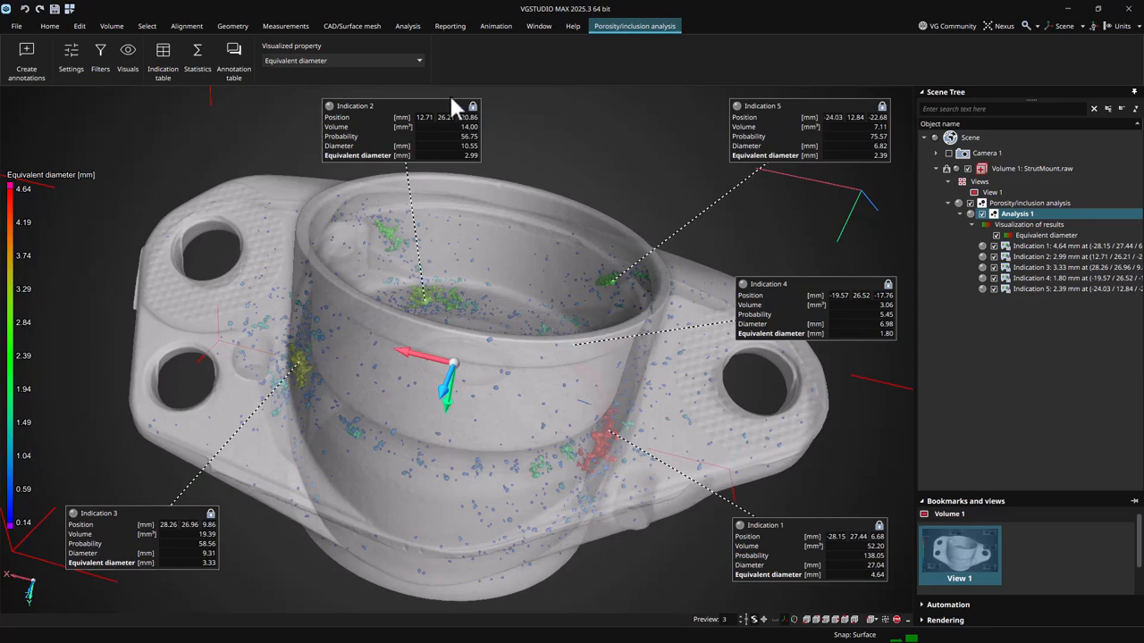
Set the visualized property of Analysis 1 to Radius
{"action": "left_click", "coordinate": [393, 60]}
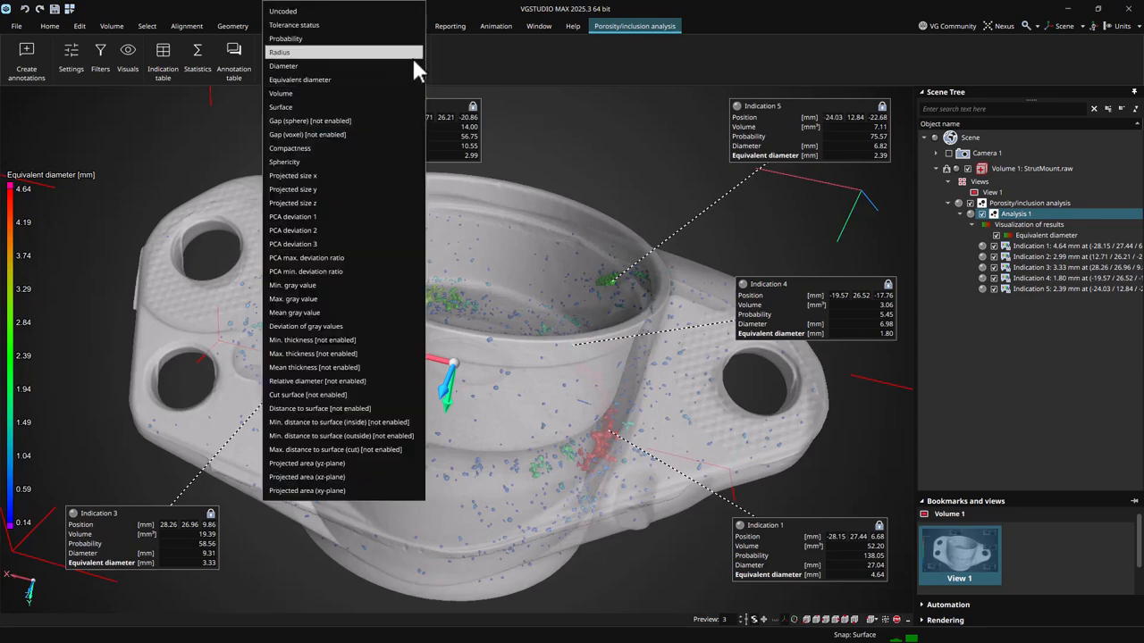
{"action": "left_click", "coordinate": [343, 56]}
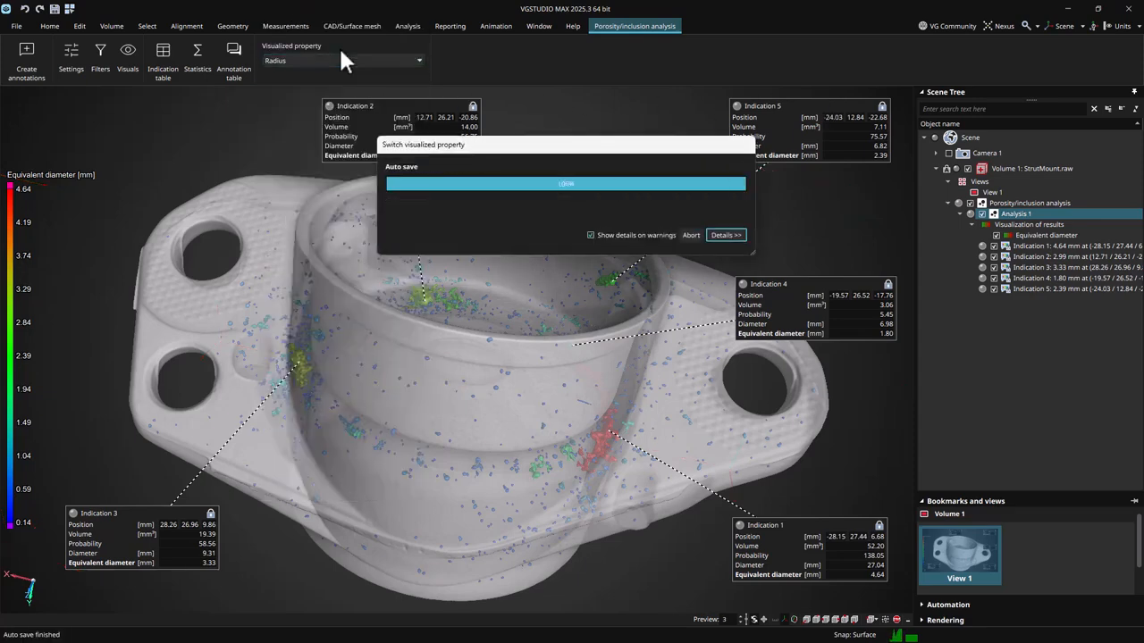
Look through the available legacy analyses
{"action": "left_click", "coordinate": [402, 28]}
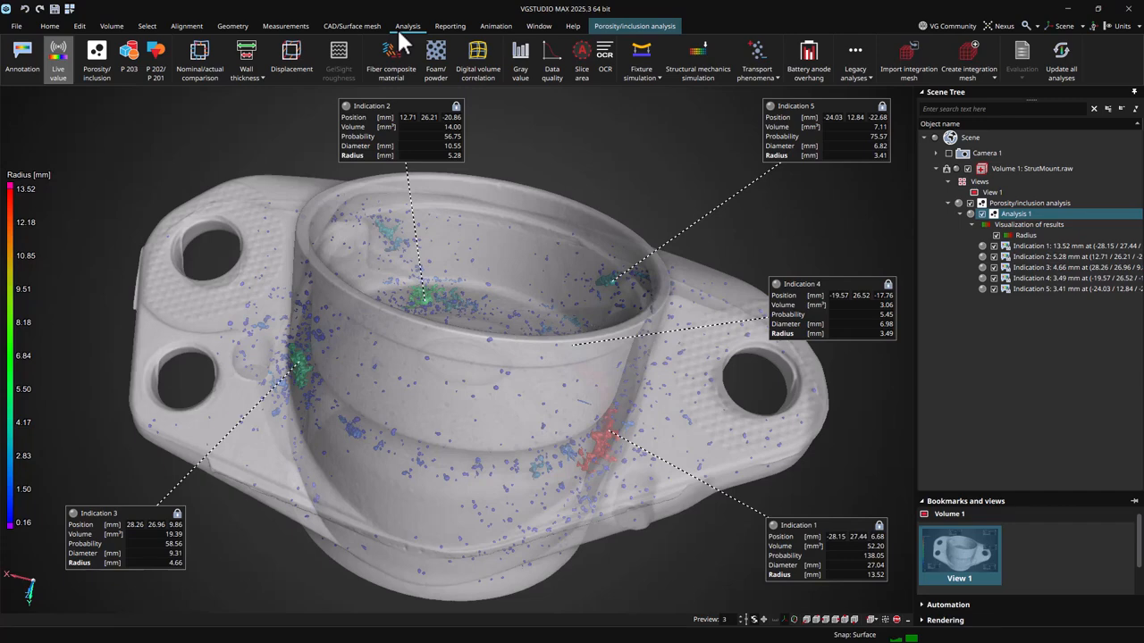
{"action": "left_click", "coordinate": [862, 75]}
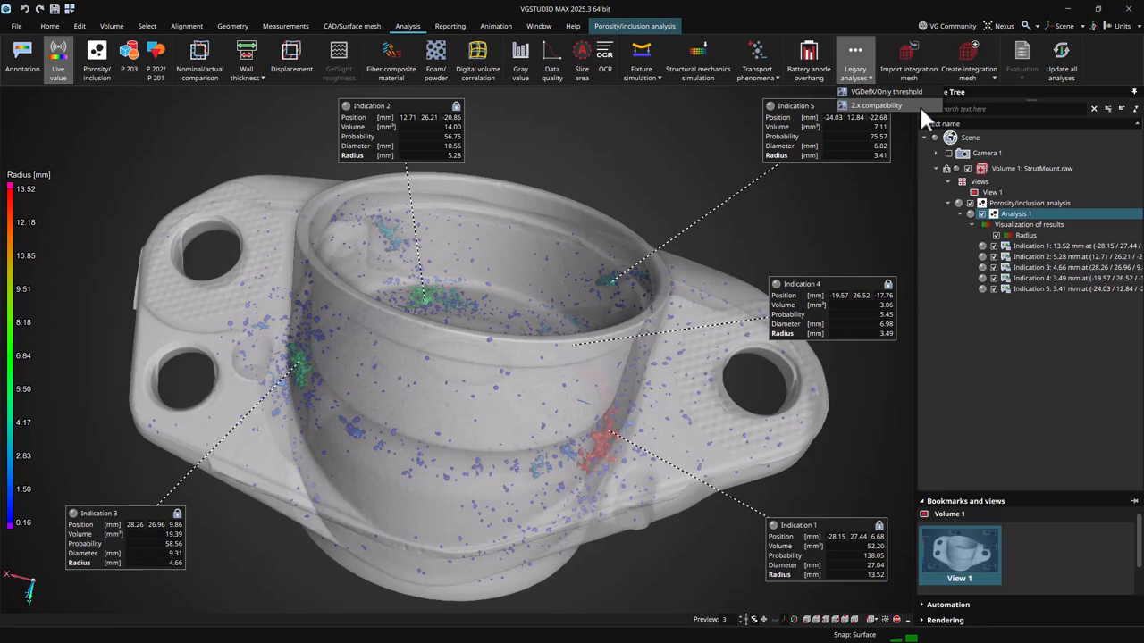
Look through the coordinate measurement features of the five volumes and open the CM overview
{"action": "left_click", "coordinate": [906, 182]}
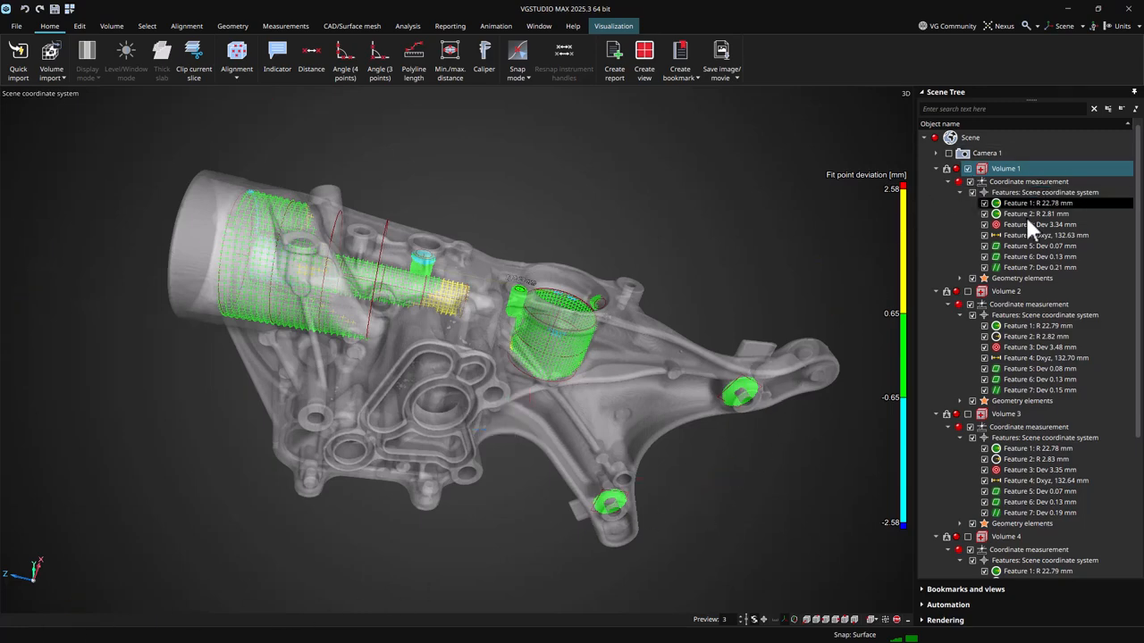
{"action": "scroll", "coordinate": [1020, 410], "scroll_direction": "down", "scroll_amount": 3}
{"action": "scroll", "coordinate": [1023, 407], "scroll_direction": "up", "scroll_amount": 3}
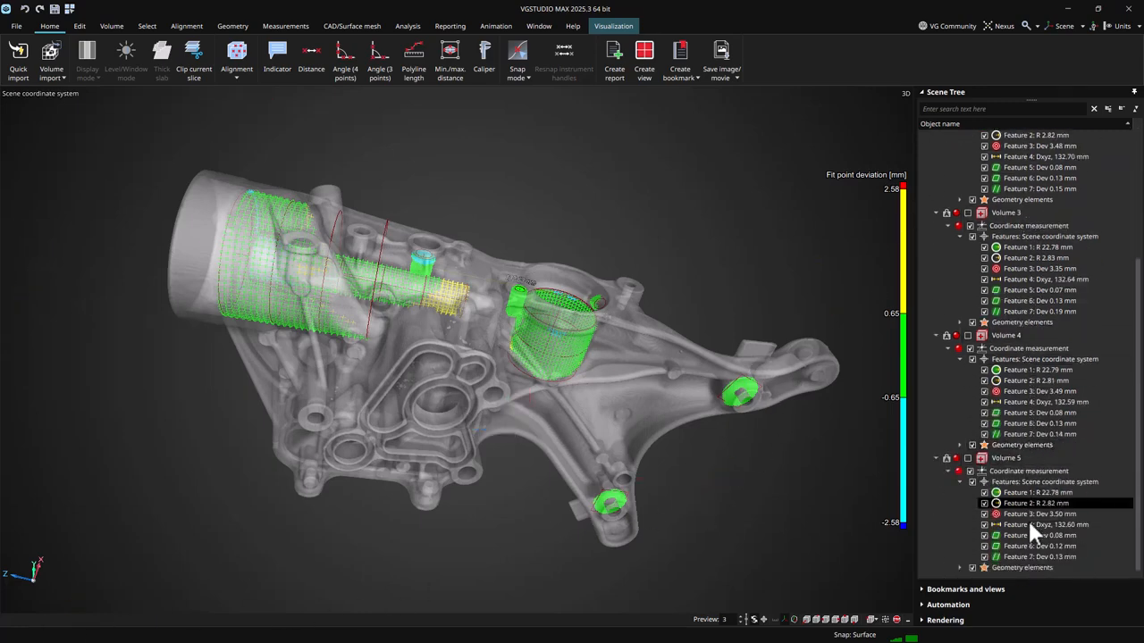
{"action": "left_click", "coordinate": [286, 25]}
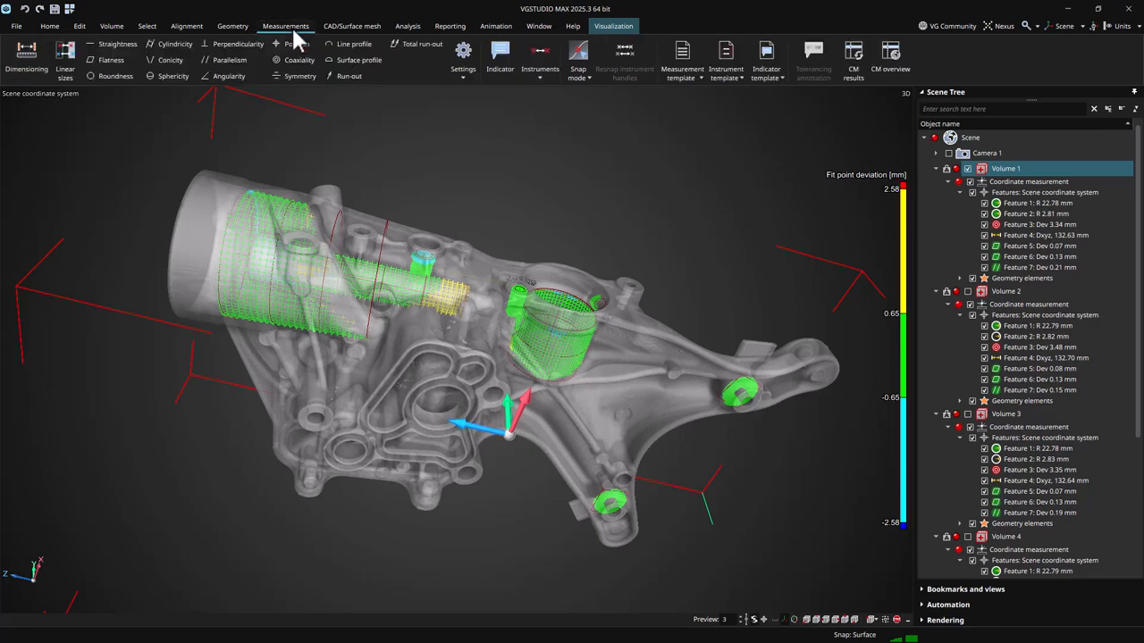
{"action": "left_click", "coordinate": [890, 67]}
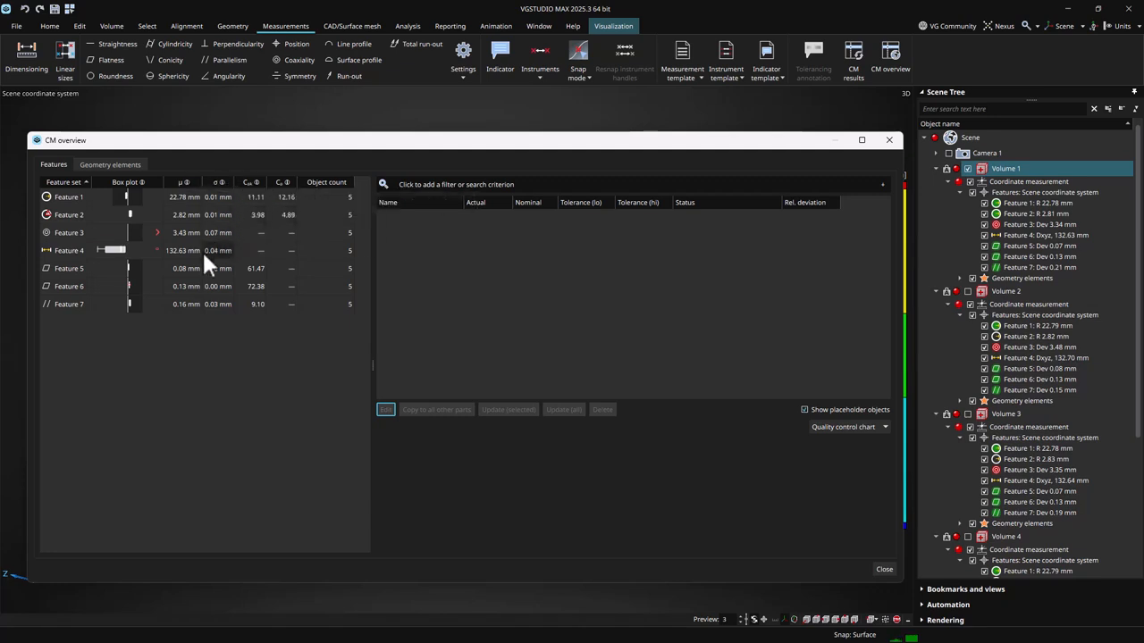
Examine Feature 1's quality control chart across the volumes, and switch the chart to Actual
{"action": "left_click", "coordinate": [215, 199]}
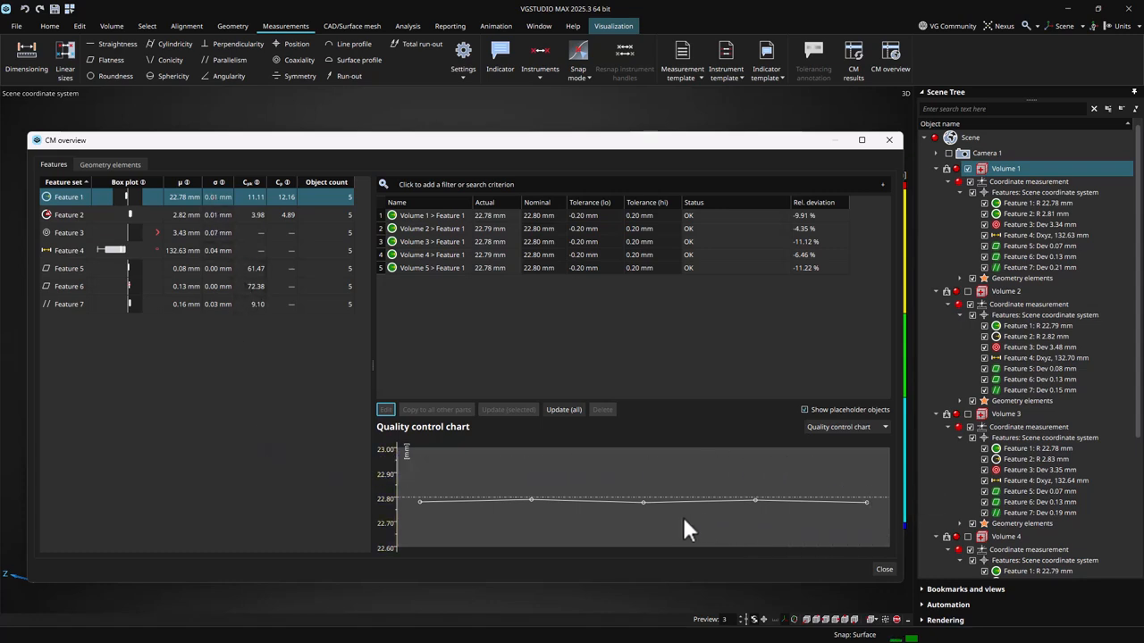
{"action": "mouse_move", "coordinate": [424, 509]}
{"action": "mouse_move", "coordinate": [645, 503]}
{"action": "mouse_move", "coordinate": [757, 504]}
{"action": "left_click", "coordinate": [837, 432]}
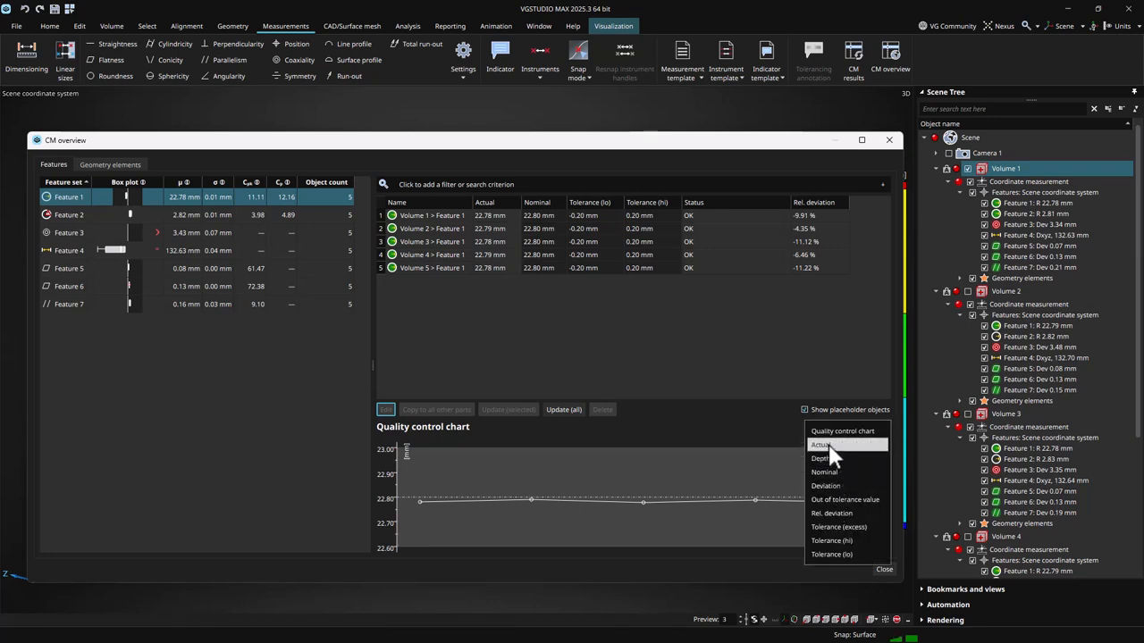
{"action": "left_click", "coordinate": [827, 445]}
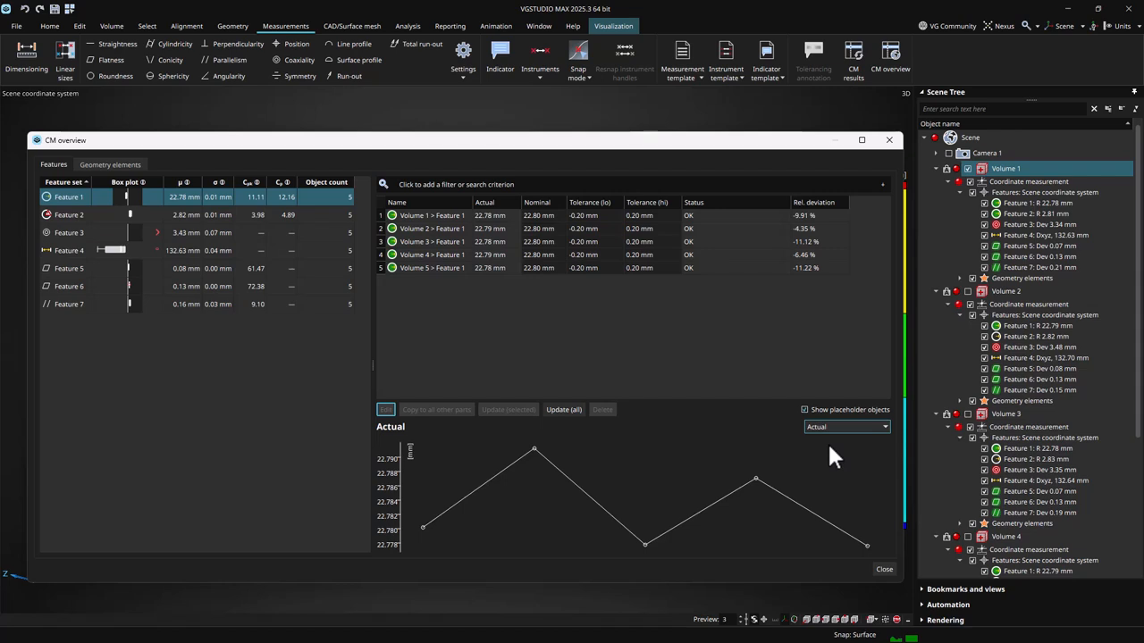
Pick Volume 2's point in the Feature 1 chart, and view and close its dimensioning settings
{"action": "left_click", "coordinate": [534, 449]}
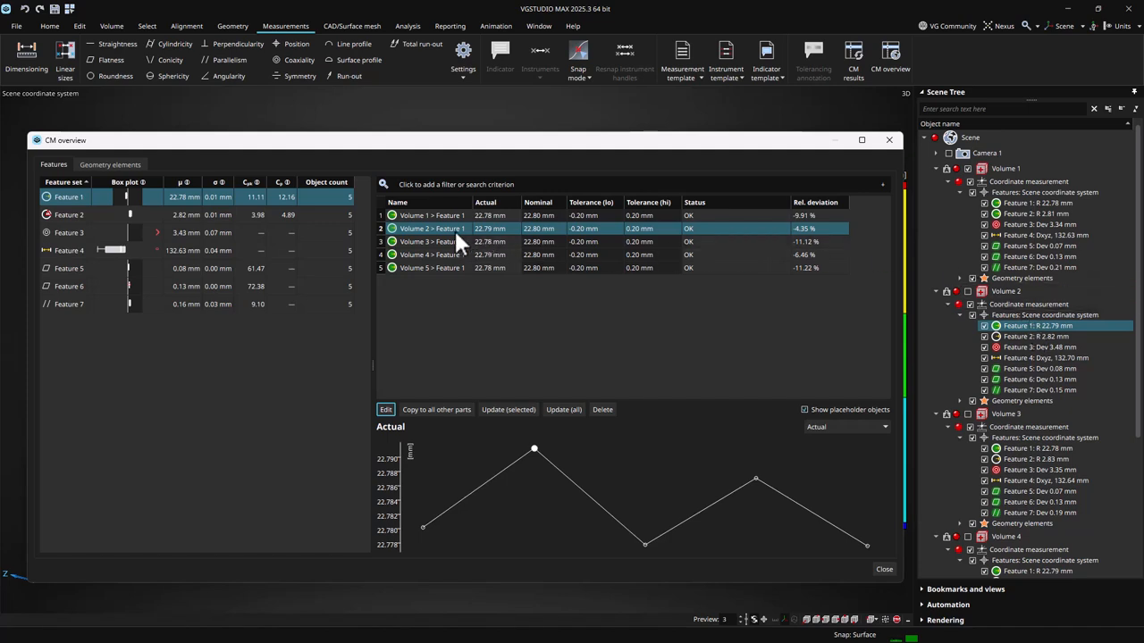
{"action": "left_click", "coordinate": [384, 409]}
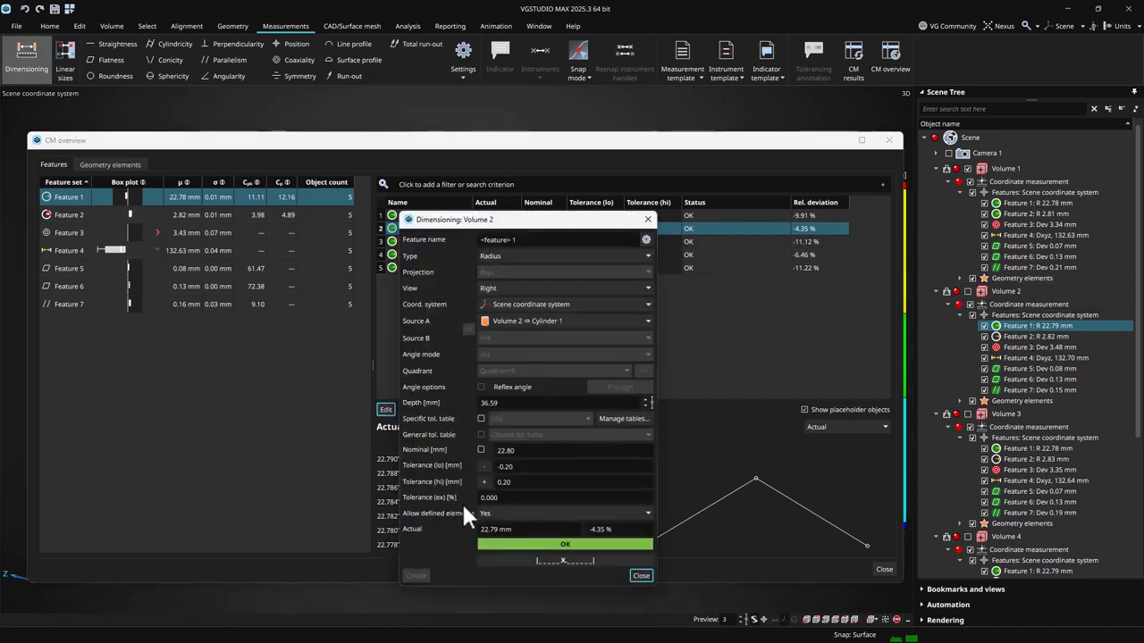
{"action": "left_click", "coordinate": [641, 575]}
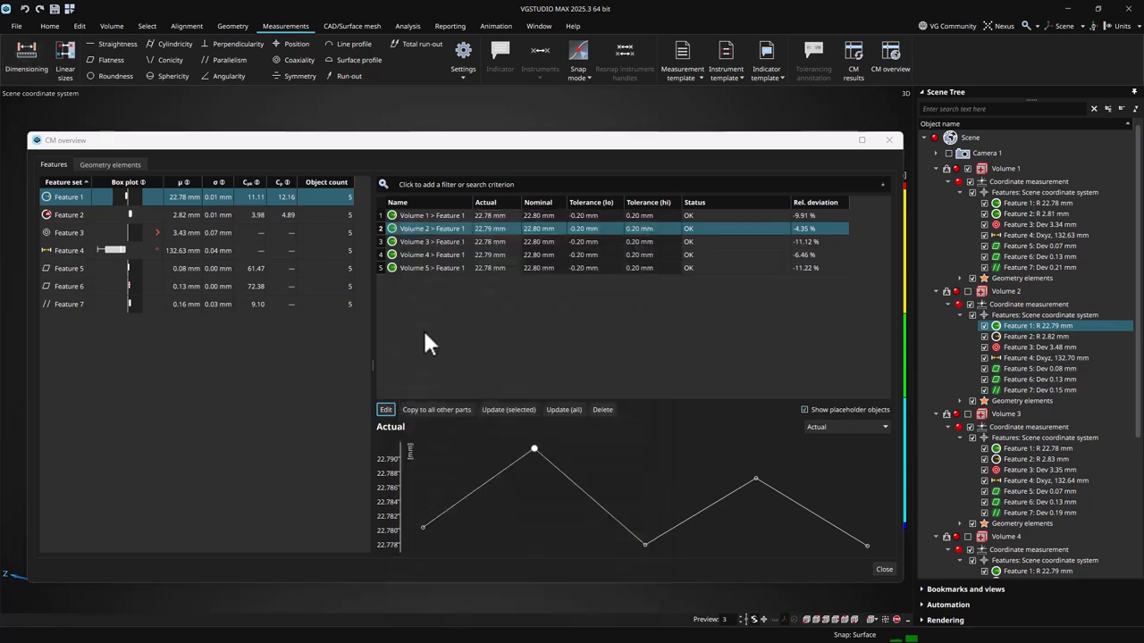
Copy Feature 5 from Volume 4 to all other parts and select Volume 5's Feature 5 result
{"action": "left_click", "coordinate": [244, 268]}
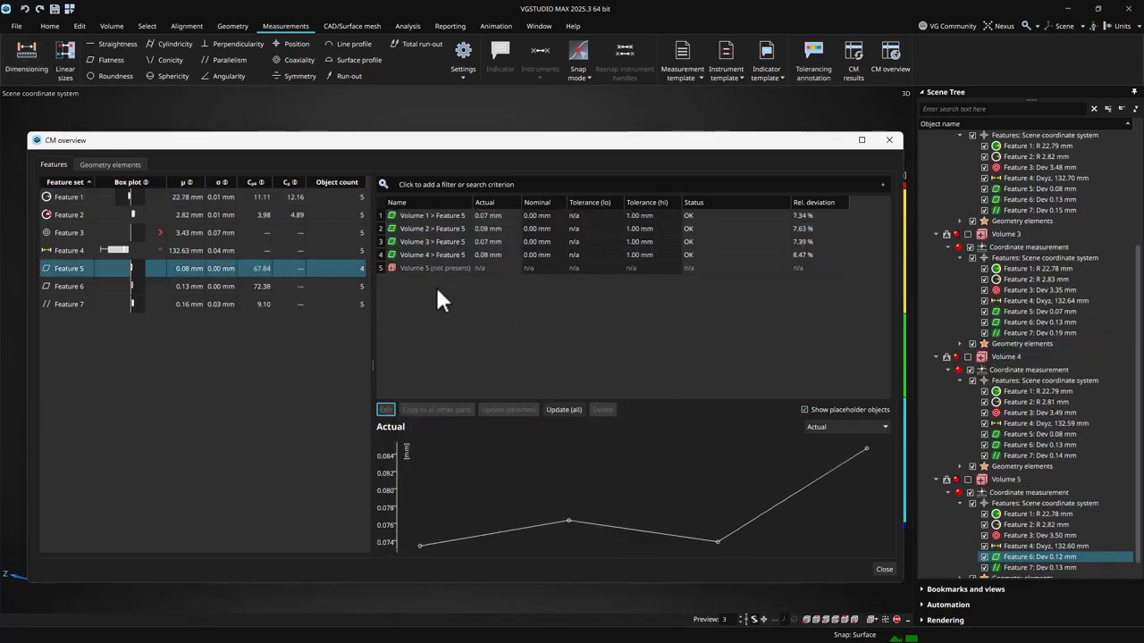
{"action": "left_click", "coordinate": [435, 255]}
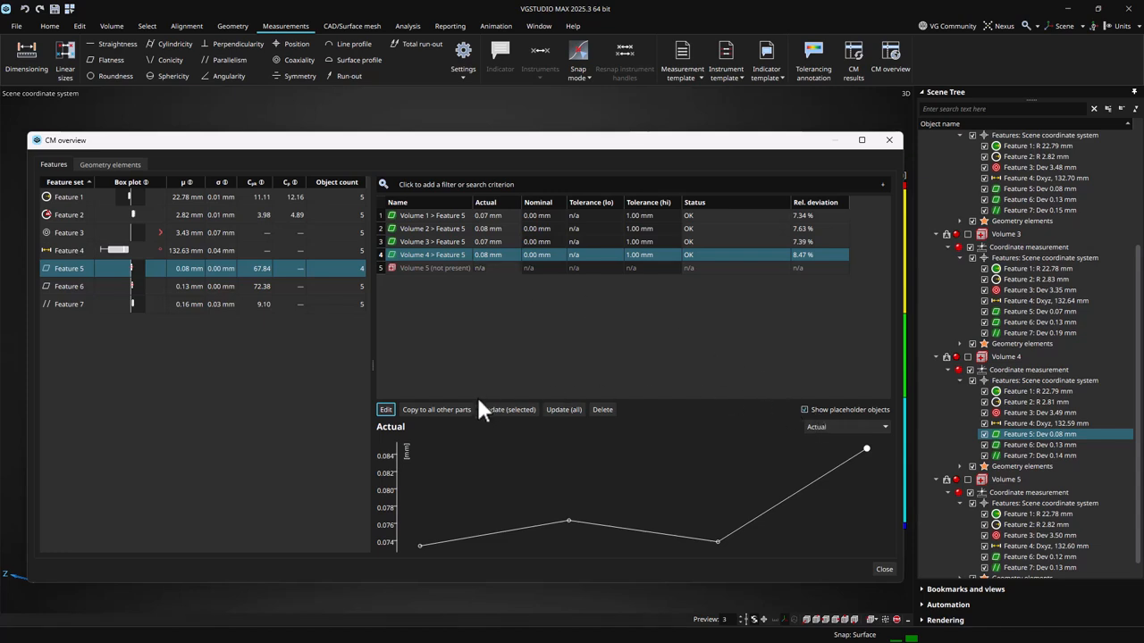
{"action": "left_click", "coordinate": [451, 411]}
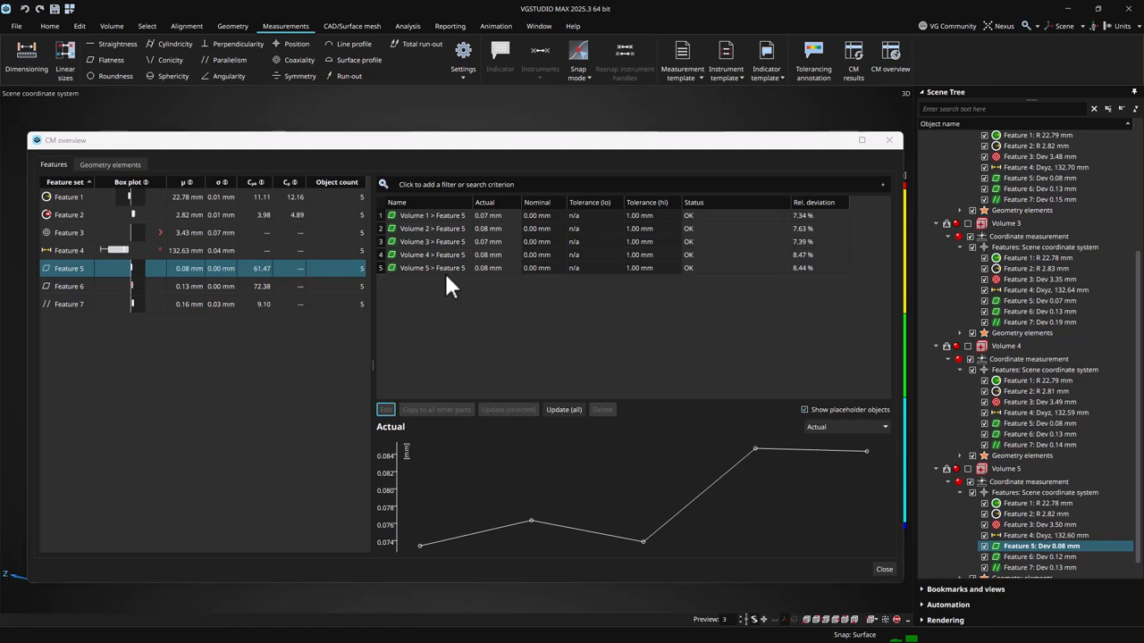
{"action": "left_click", "coordinate": [449, 273]}
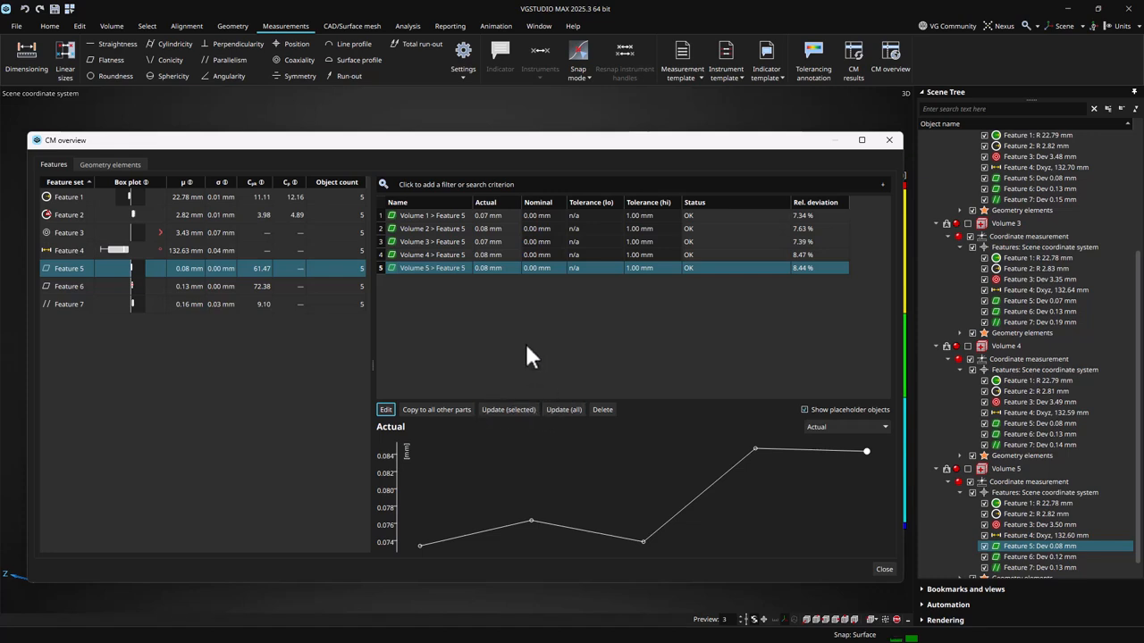
Review the geometry element sets Cylinder 1, Cylinder 2 and Cylinder 3 with their Centroid x chart
{"action": "left_click", "coordinate": [135, 161]}
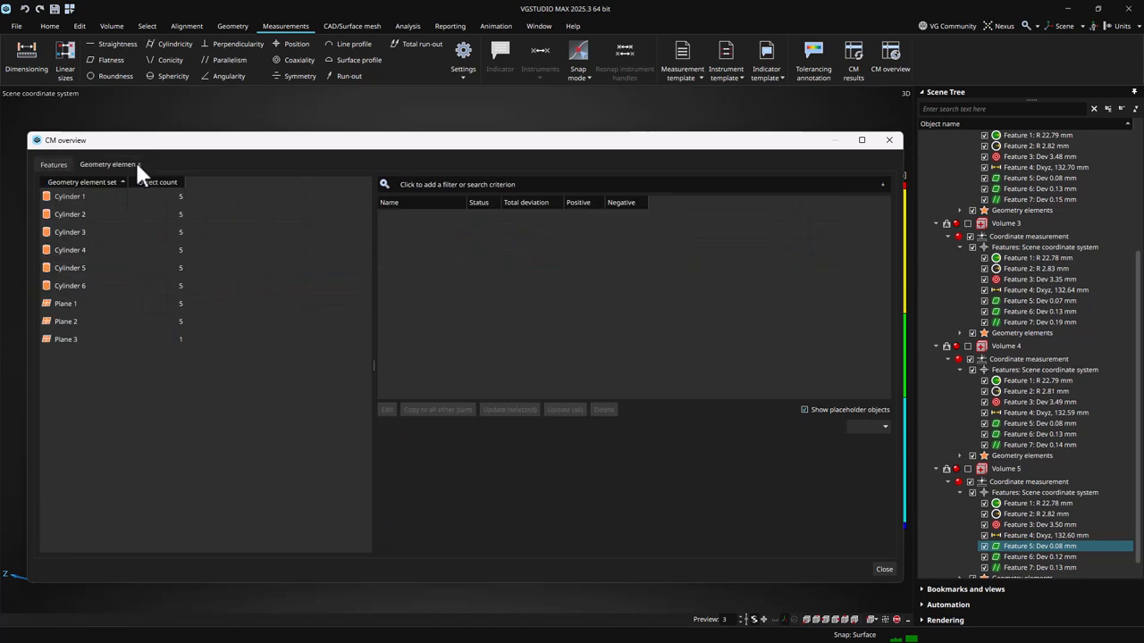
{"action": "left_click", "coordinate": [90, 197]}
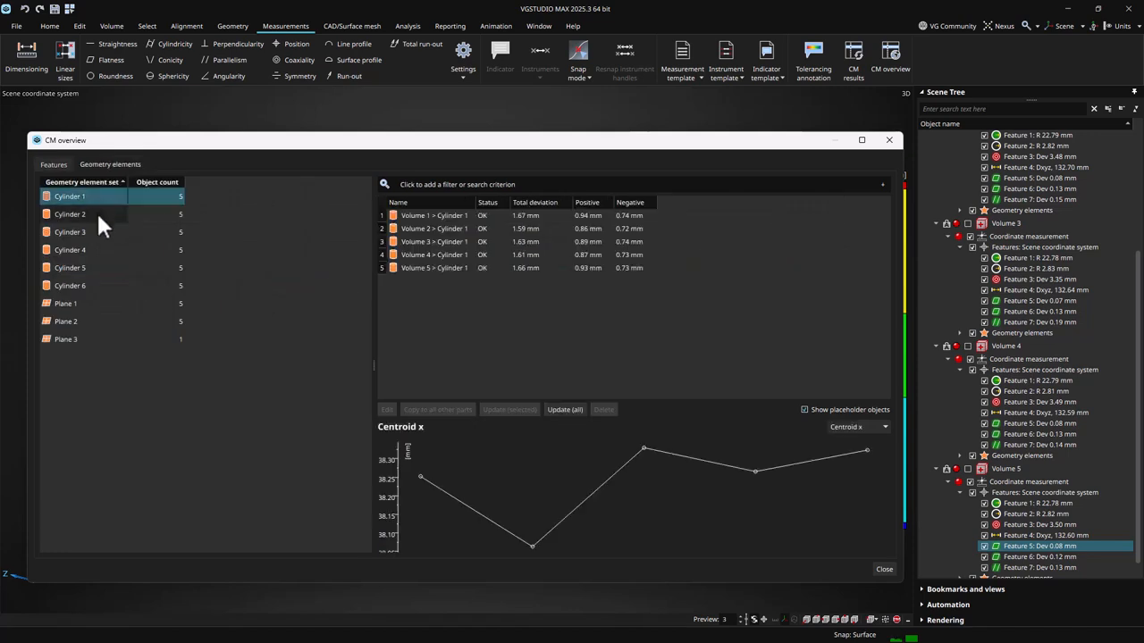
{"action": "left_click", "coordinate": [97, 215]}
{"action": "left_click", "coordinate": [100, 233]}
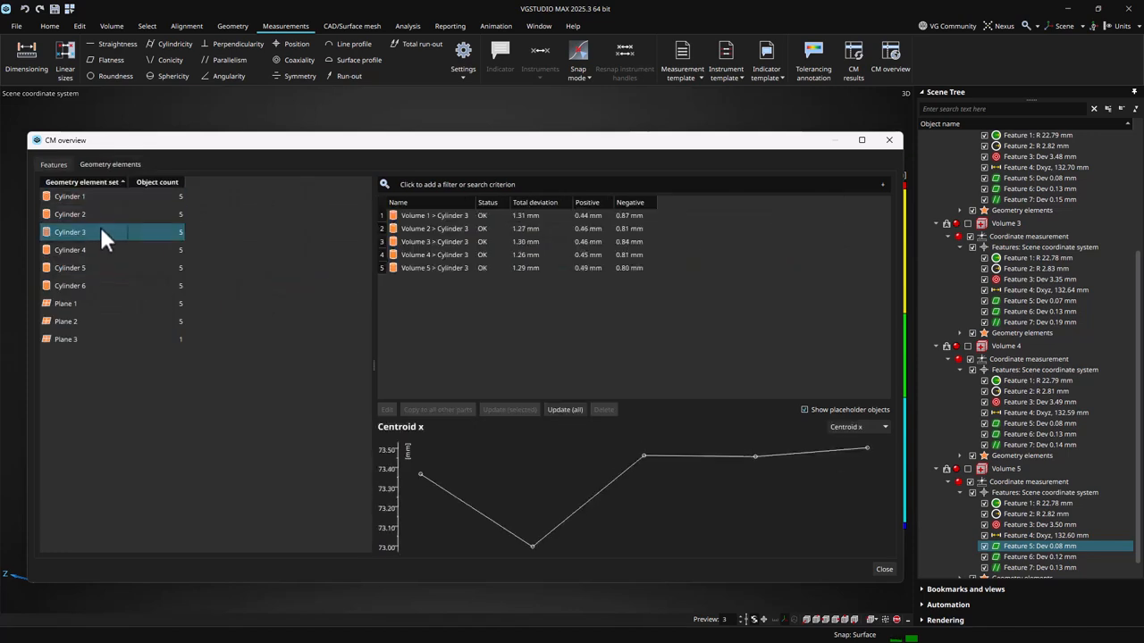
{"action": "left_click", "coordinate": [845, 427]}
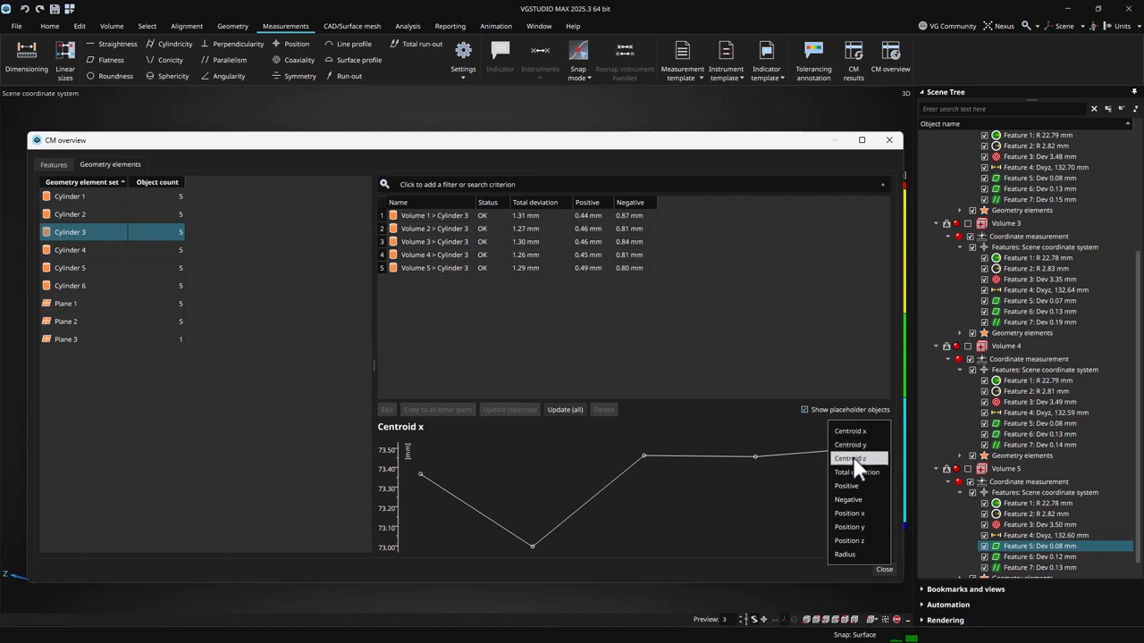
{"action": "left_click", "coordinate": [850, 430]}
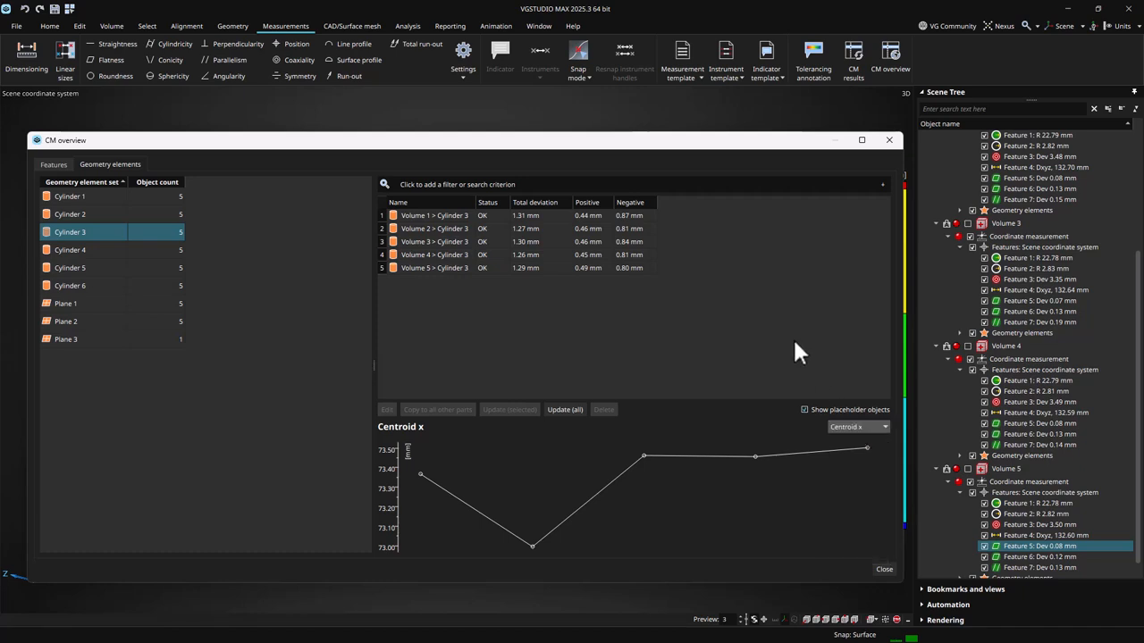
Open the fit settings of Volume 3's Cylinder 3 for viewing and close them
{"action": "left_click", "coordinate": [424, 243]}
{"action": "left_click", "coordinate": [387, 409]}
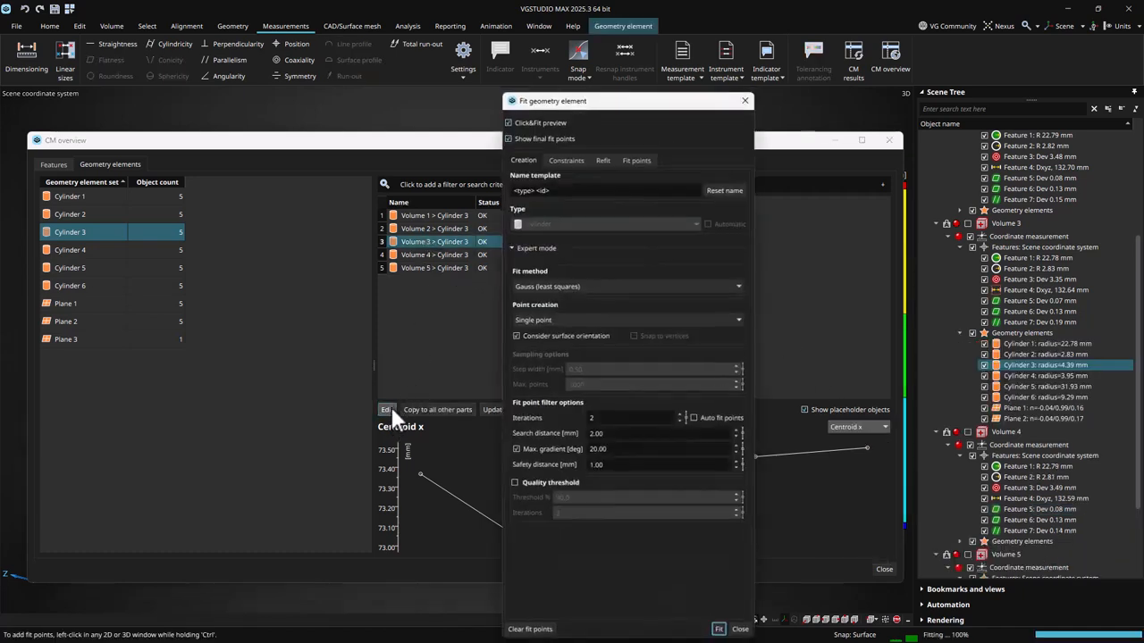
{"action": "left_click", "coordinate": [748, 99]}
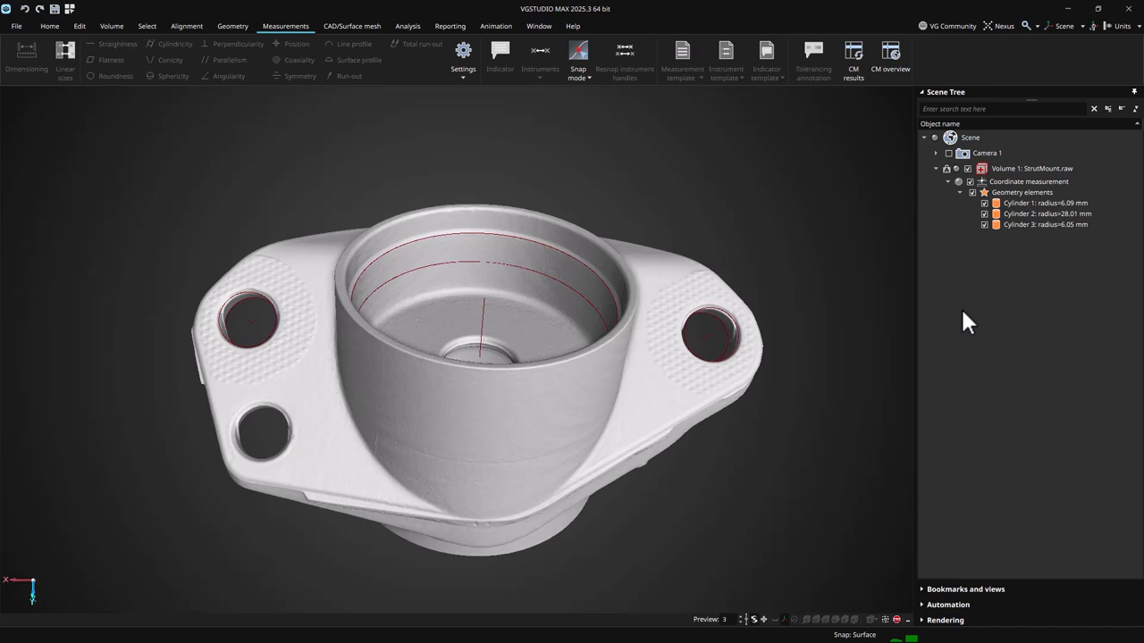
Start a dxyz distance dimension between Cylinder 1 and Cylinder 3 on StrutMount, and offset its line from the hole axes
{"action": "left_click", "coordinate": [1014, 202]}
{"action": "left_click", "coordinate": [1020, 225], "text": "ctrl"}
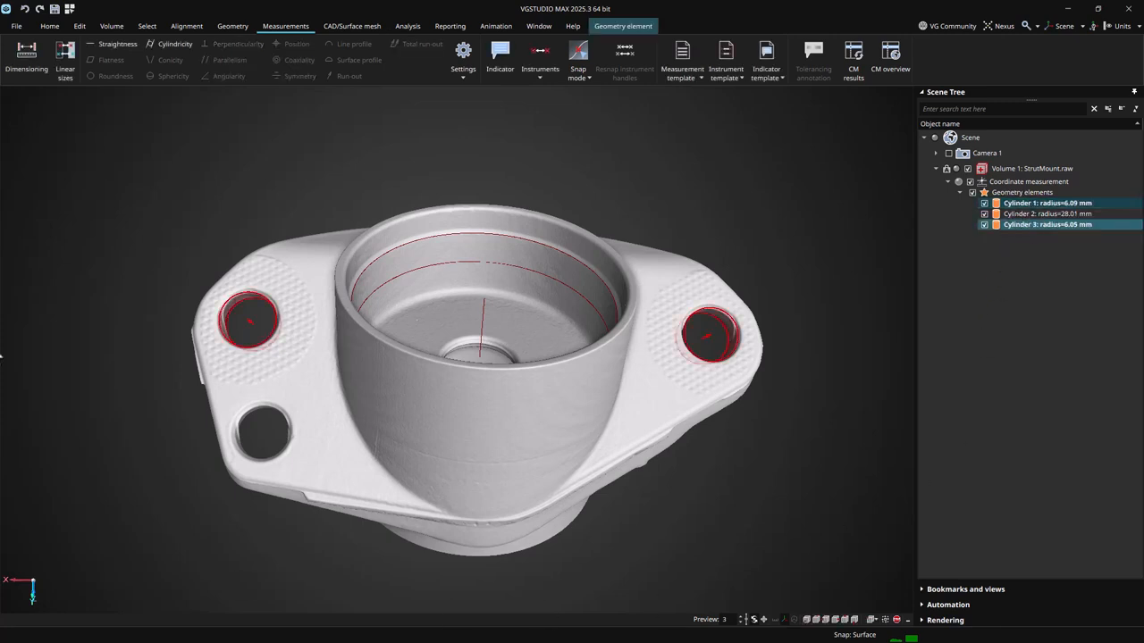
{"action": "left_click", "coordinate": [27, 63]}
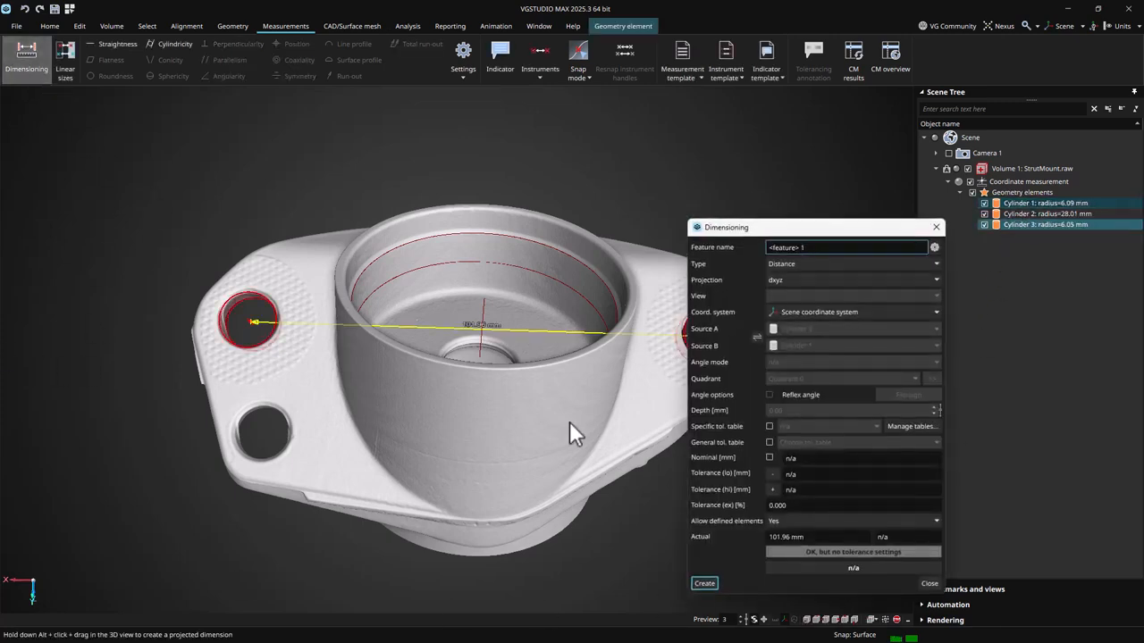
{"action": "left_click_drag", "start_coordinate": [773, 230], "coordinate": [948, 220]}
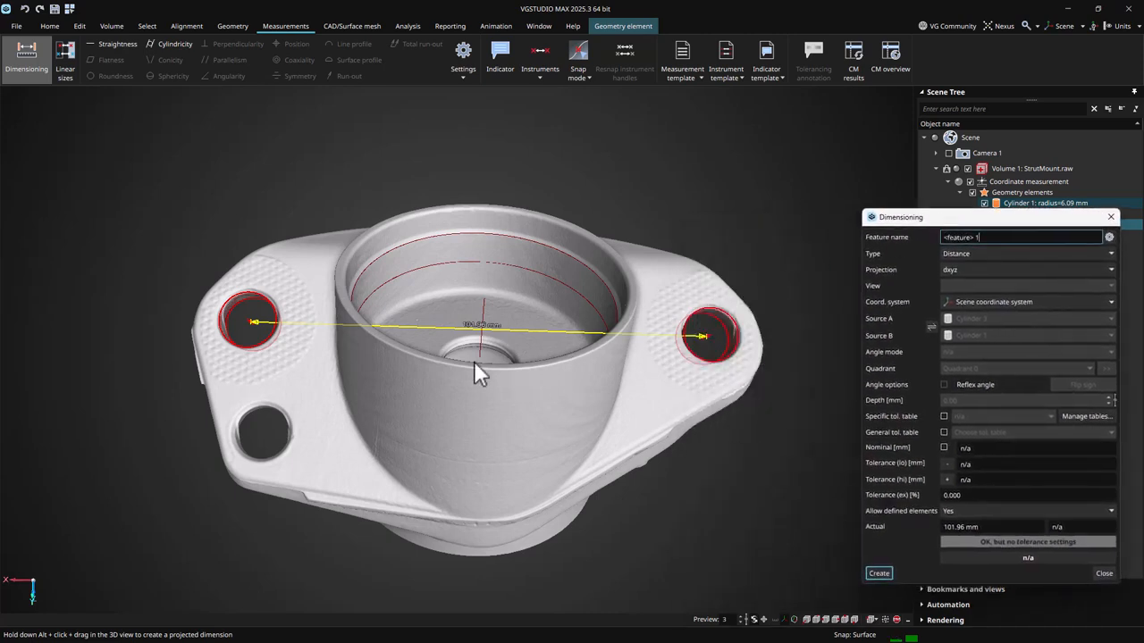
{"action": "left_click_drag", "start_coordinate": [562, 333], "coordinate": [570, 393]}
{"action": "left_click_drag", "start_coordinate": [570, 446], "coordinate": [568, 430]}
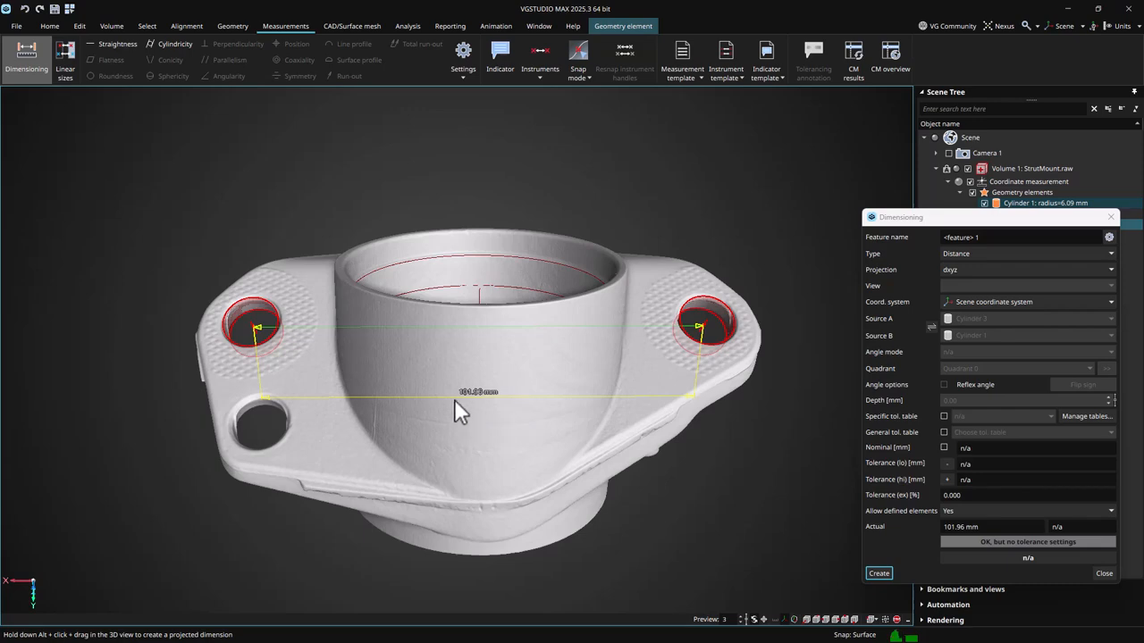
{"action": "left_click_drag", "start_coordinate": [521, 361], "coordinate": [524, 399]}
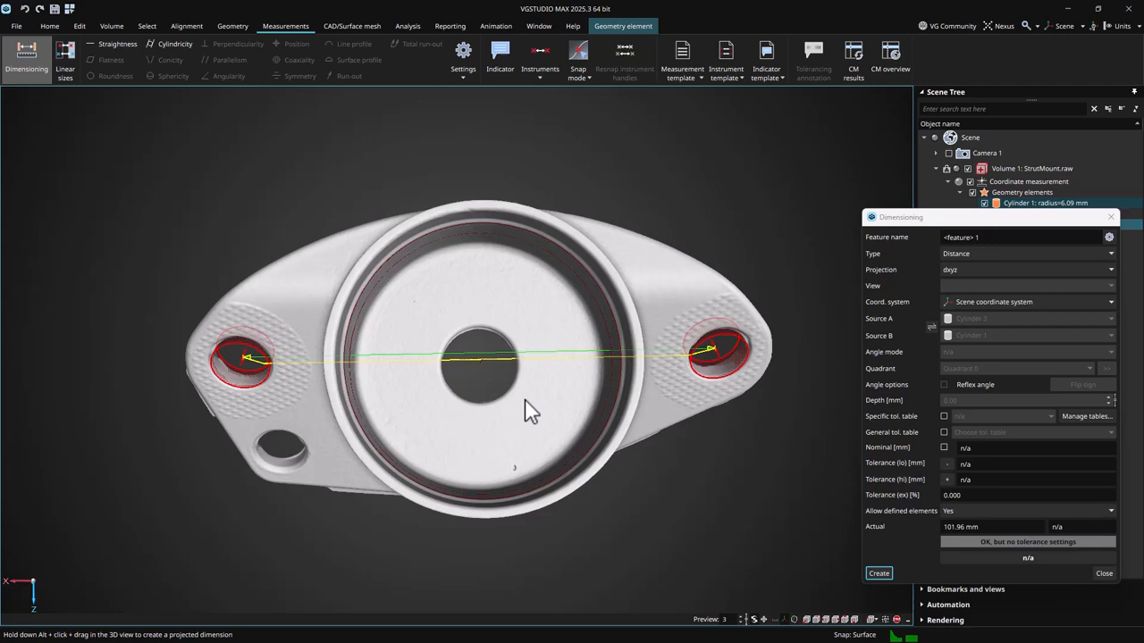
Create the distance as a projected dx dimension in the Front view, with its line placed above the part
{"action": "key", "text": "alt"}
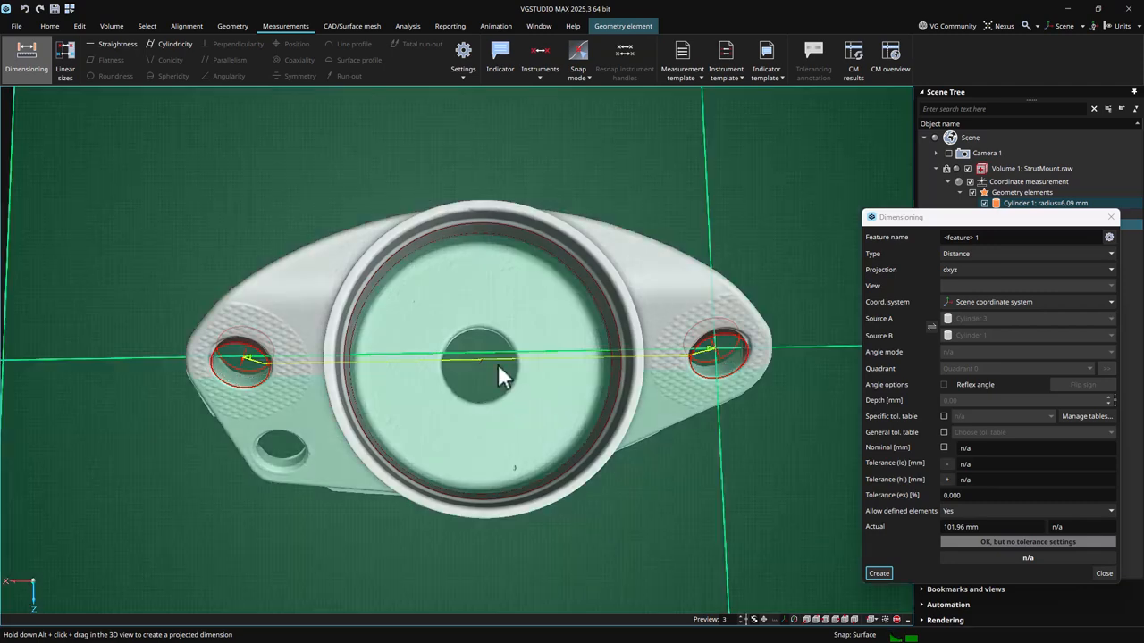
{"action": "left_click", "coordinate": [497, 356], "text": "alt"}
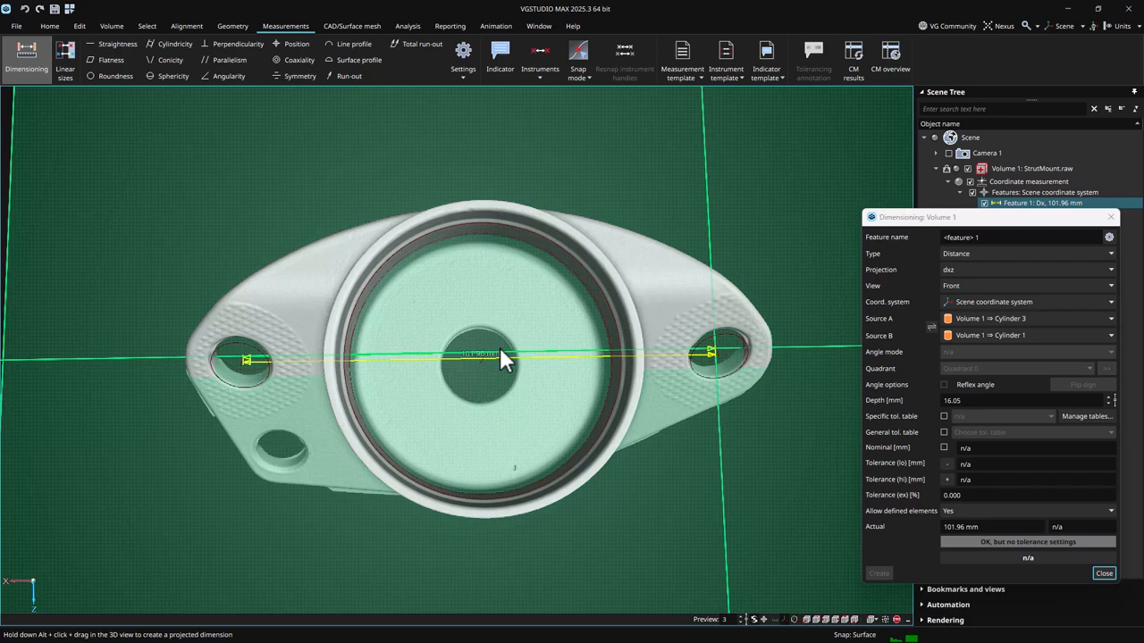
{"action": "left_click_drag", "start_coordinate": [501, 358], "coordinate": [509, 183]}
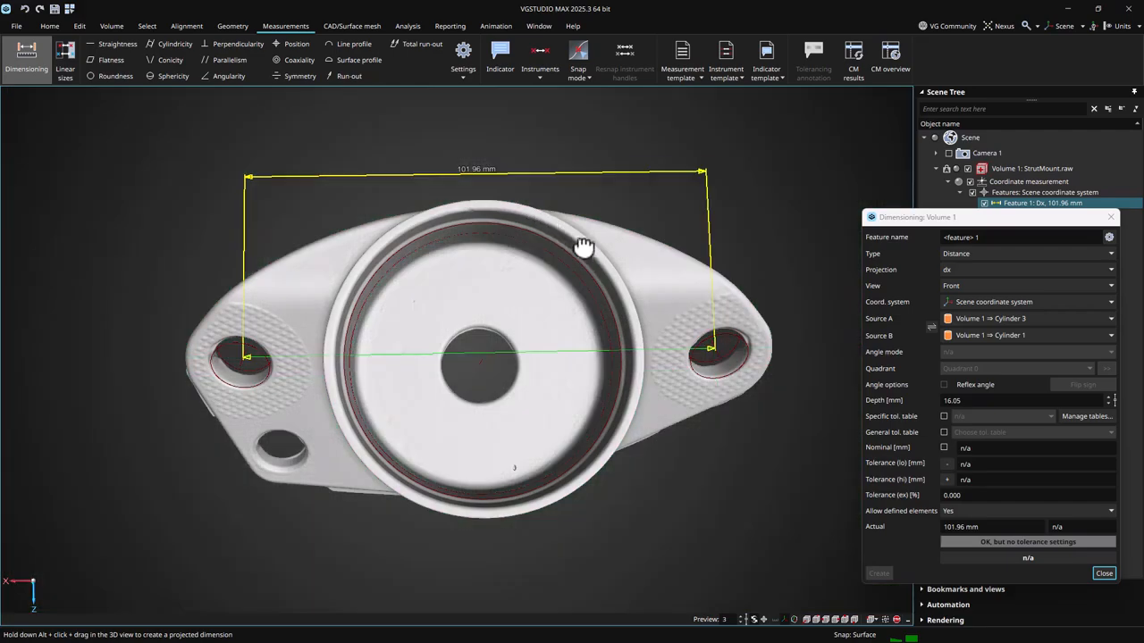
{"action": "left_click_drag", "start_coordinate": [583, 247], "coordinate": [581, 246]}
{"action": "left_click_drag", "start_coordinate": [501, 453], "coordinate": [497, 397]}
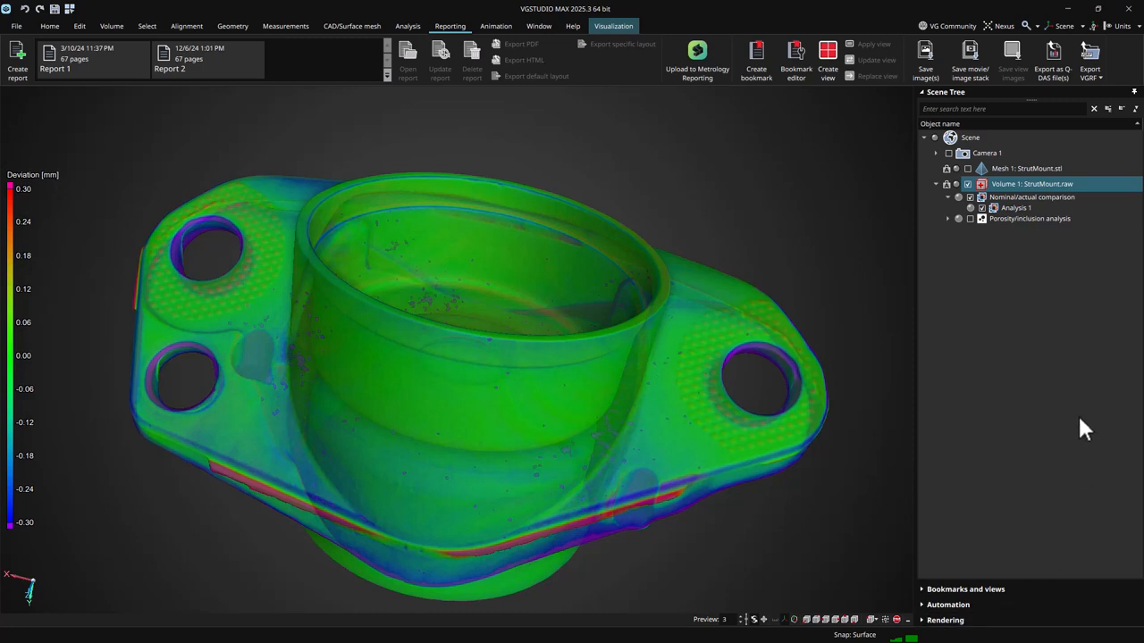
Look through the VGRF export formats, and view and close the object properties of the StrutMount volume
{"action": "left_click", "coordinate": [1096, 74]}
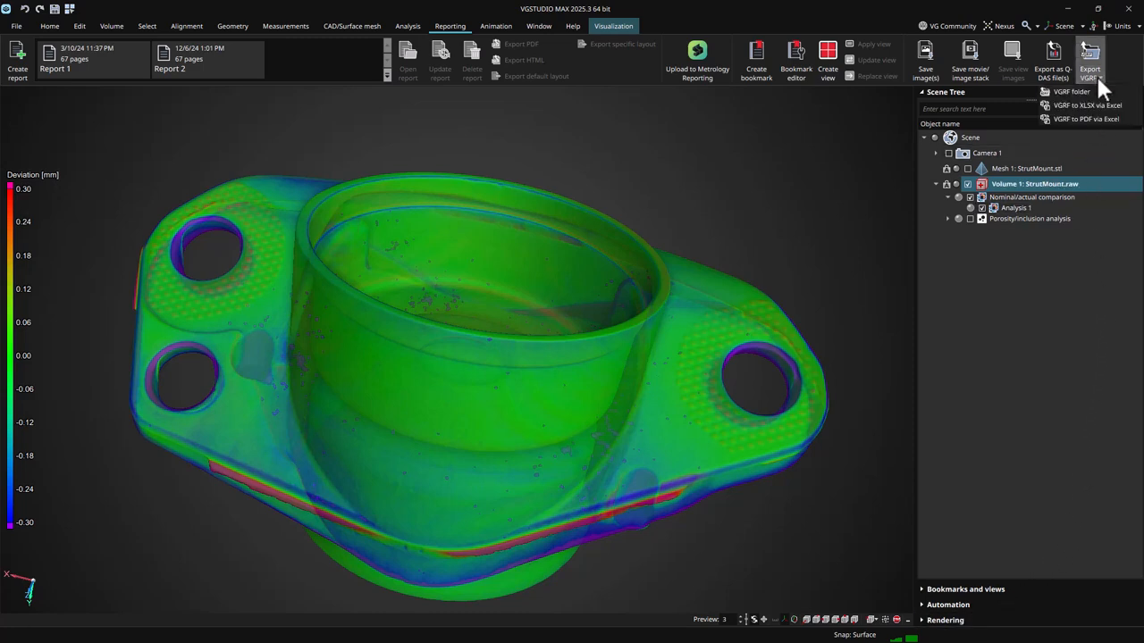
{"action": "left_click", "coordinate": [1096, 118]}
{"action": "double_click", "coordinate": [1052, 182]}
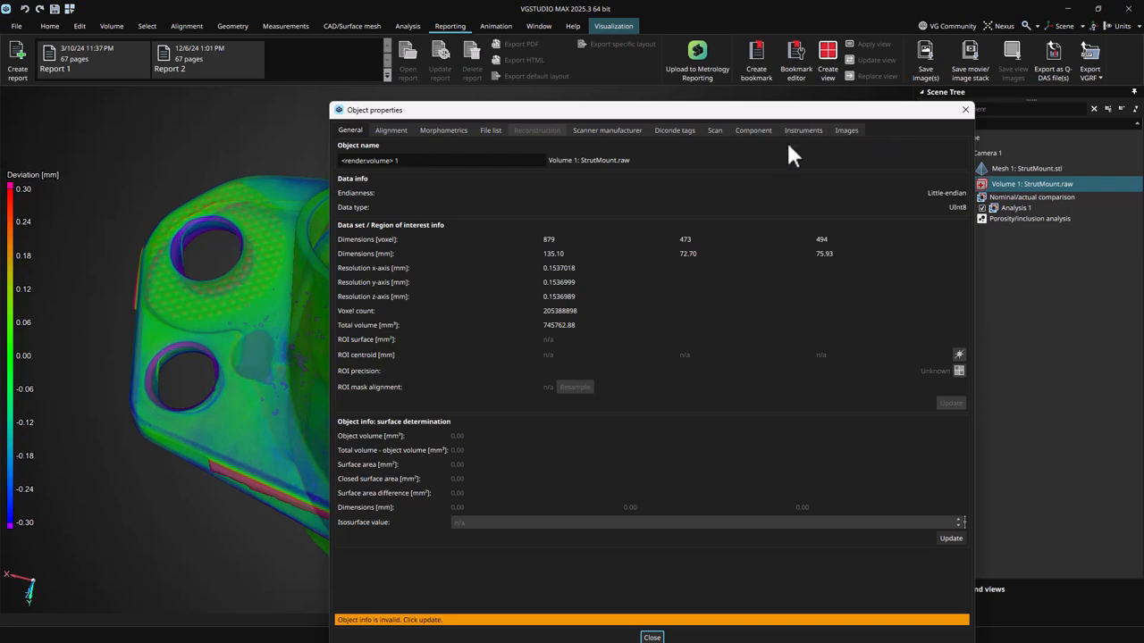
{"action": "left_click", "coordinate": [964, 109]}
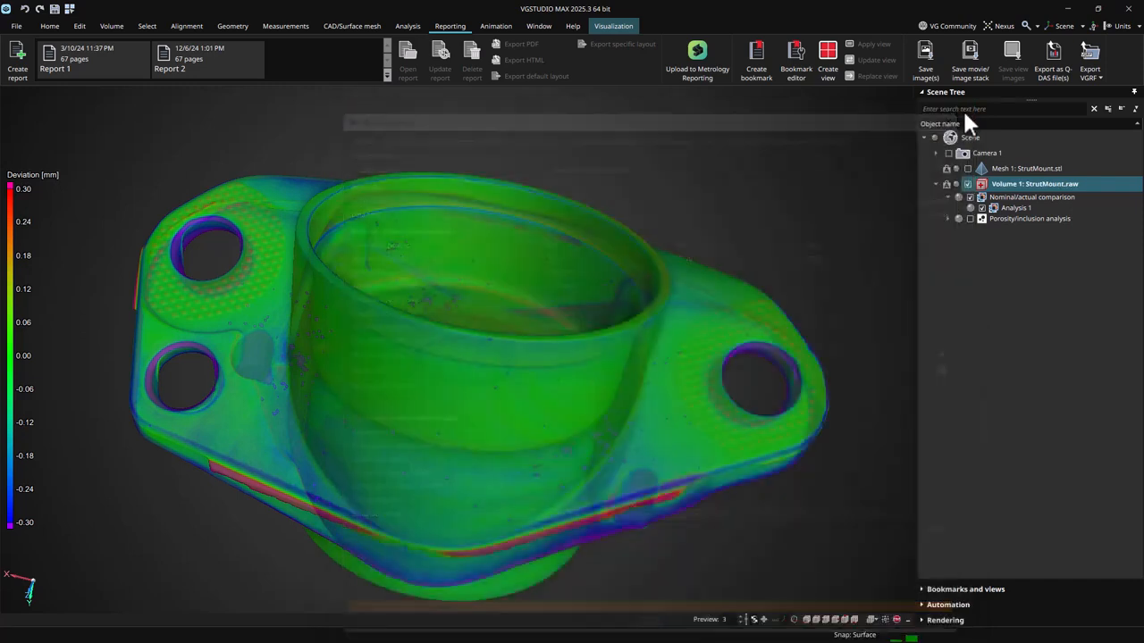
Include Mesh 1 in a VGRF folder export, view the object properties and nominal/actual comparison export settings, and close without saving
{"action": "left_click", "coordinate": [1090, 78]}
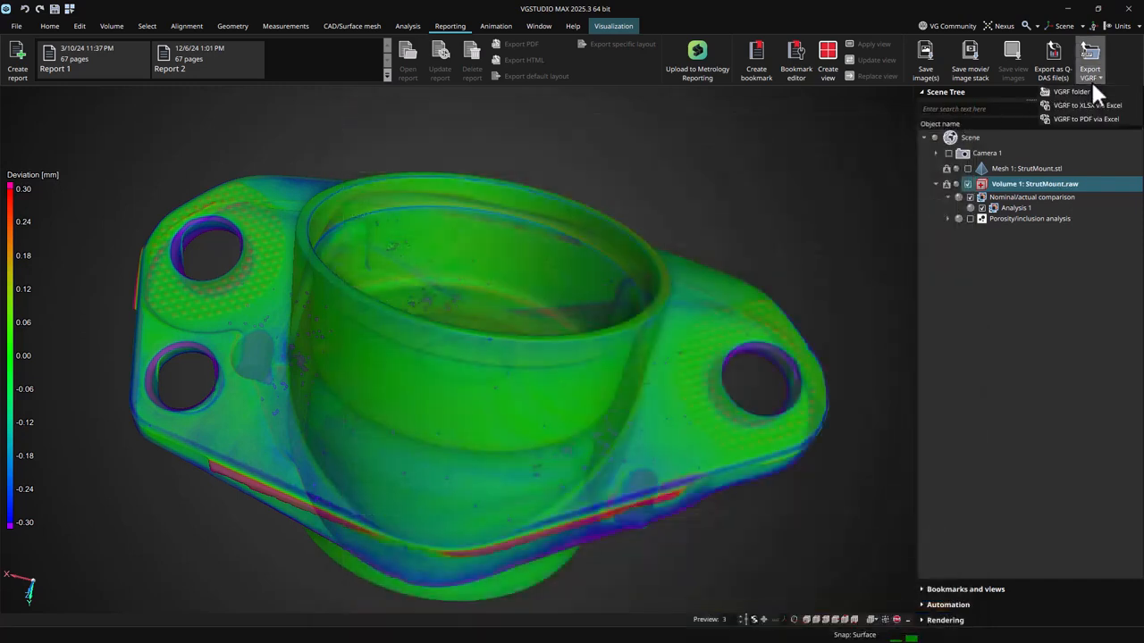
{"action": "left_click", "coordinate": [1086, 87]}
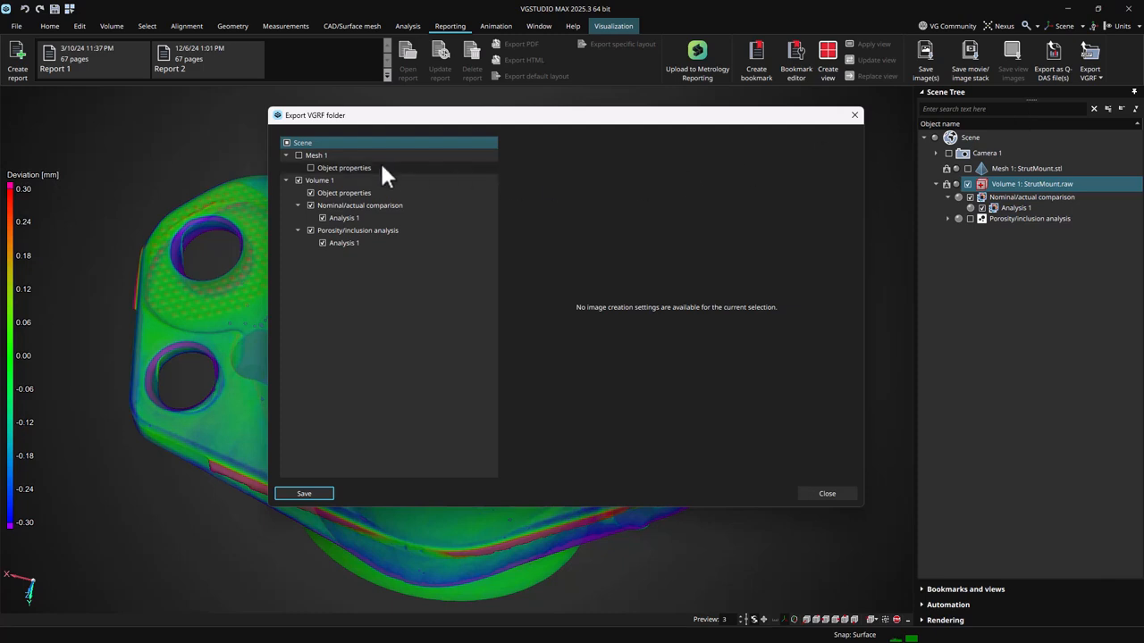
{"action": "left_click", "coordinate": [337, 157]}
{"action": "left_click", "coordinate": [299, 155]}
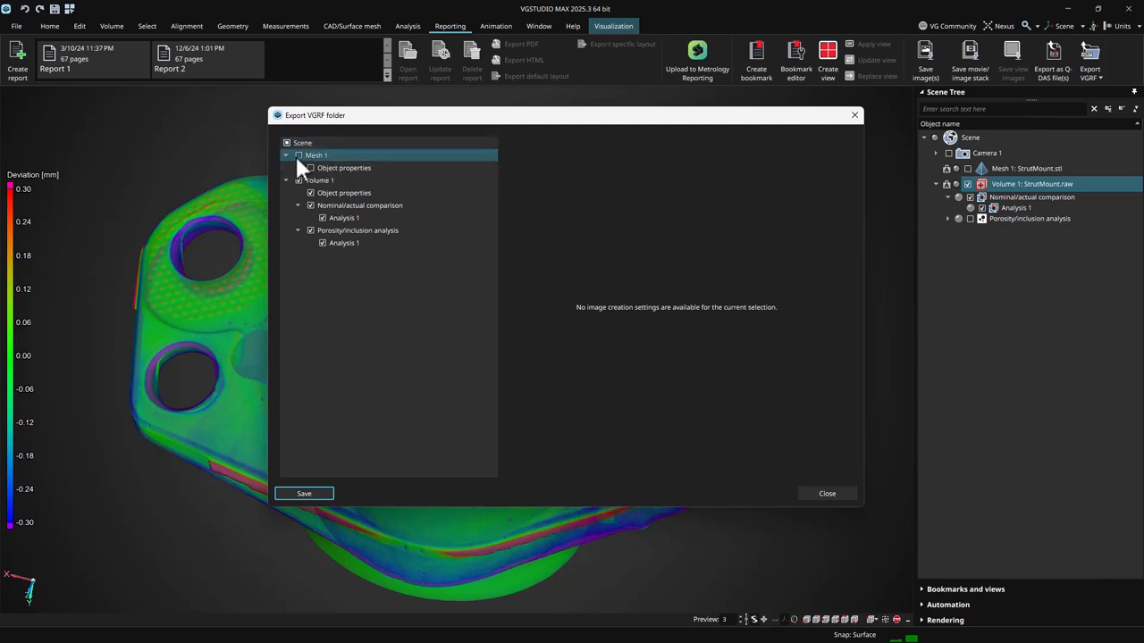
{"action": "left_click", "coordinate": [339, 168]}
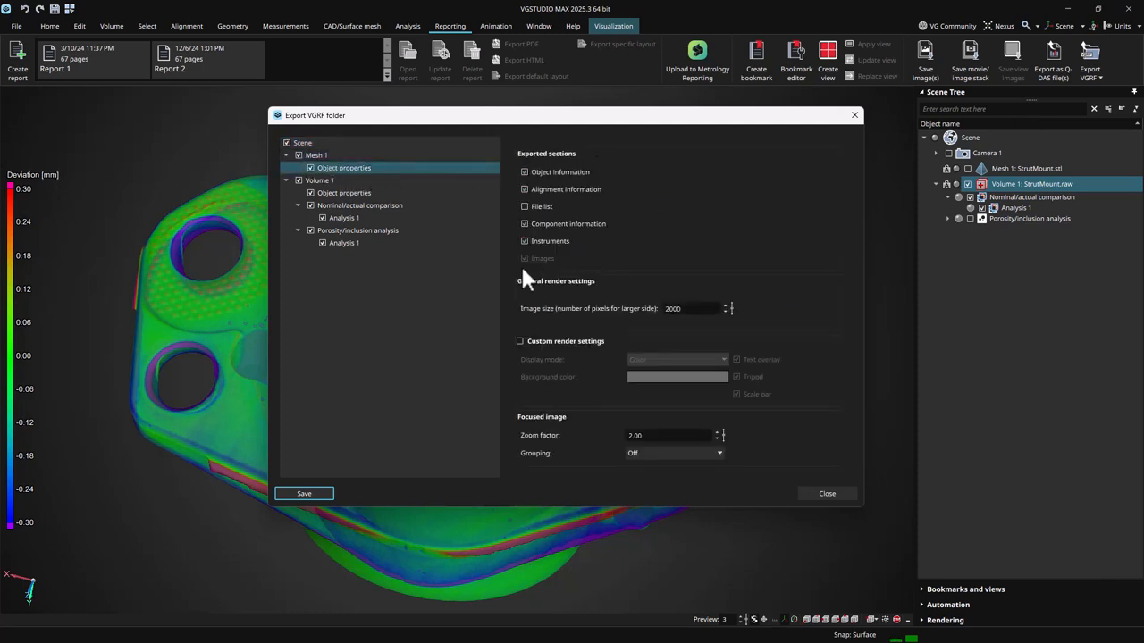
{"action": "left_click", "coordinate": [332, 189]}
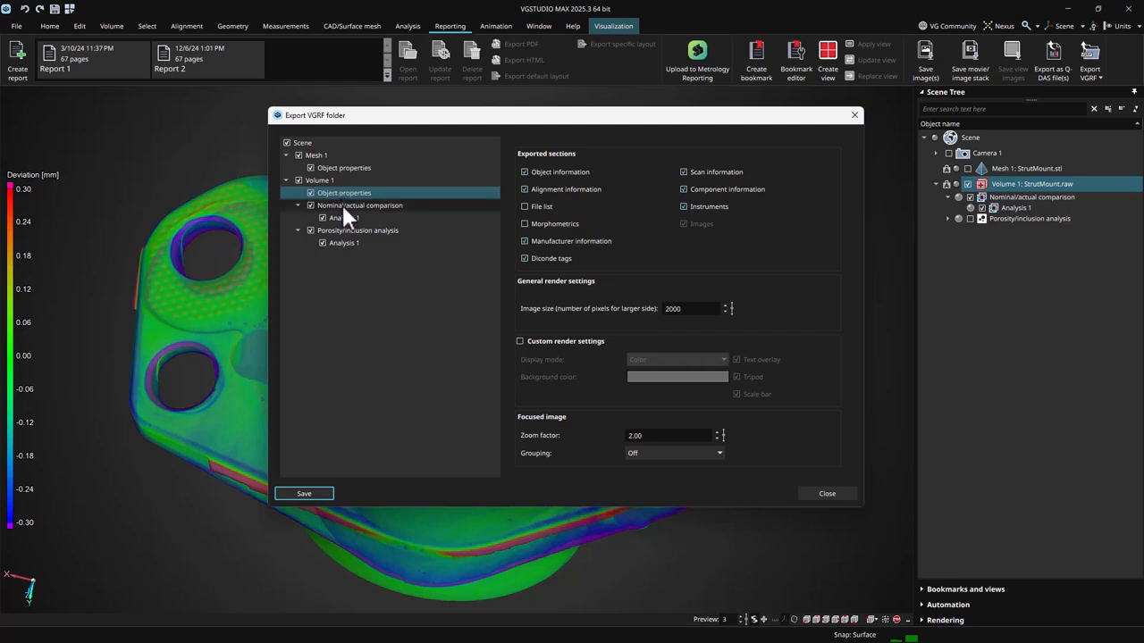
{"action": "left_click", "coordinate": [343, 218]}
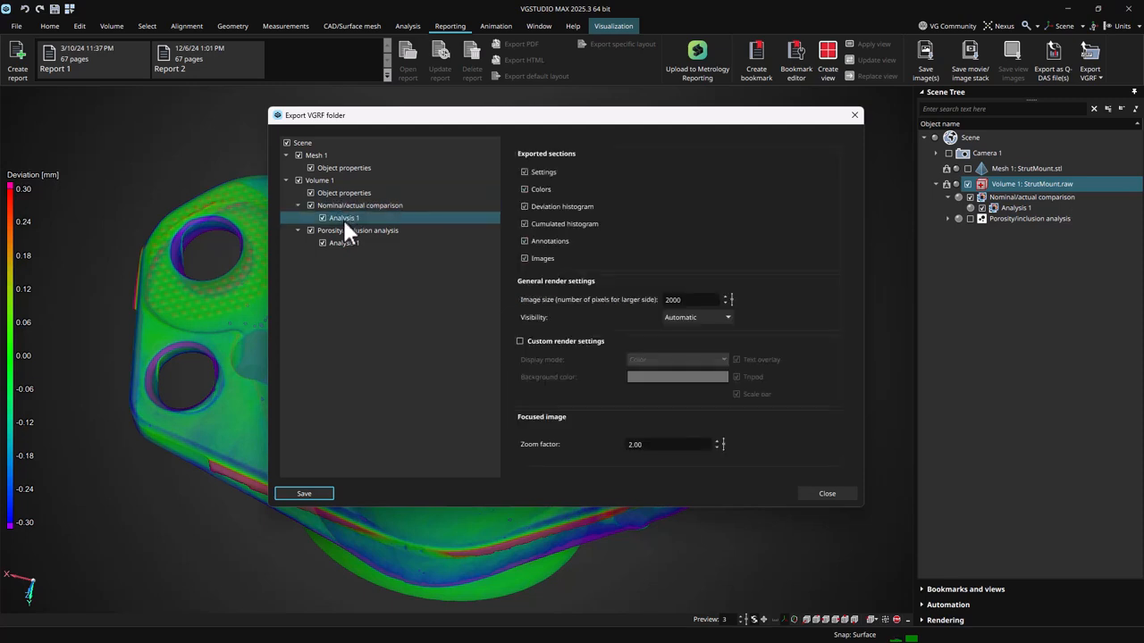
{"action": "left_click", "coordinate": [853, 115]}
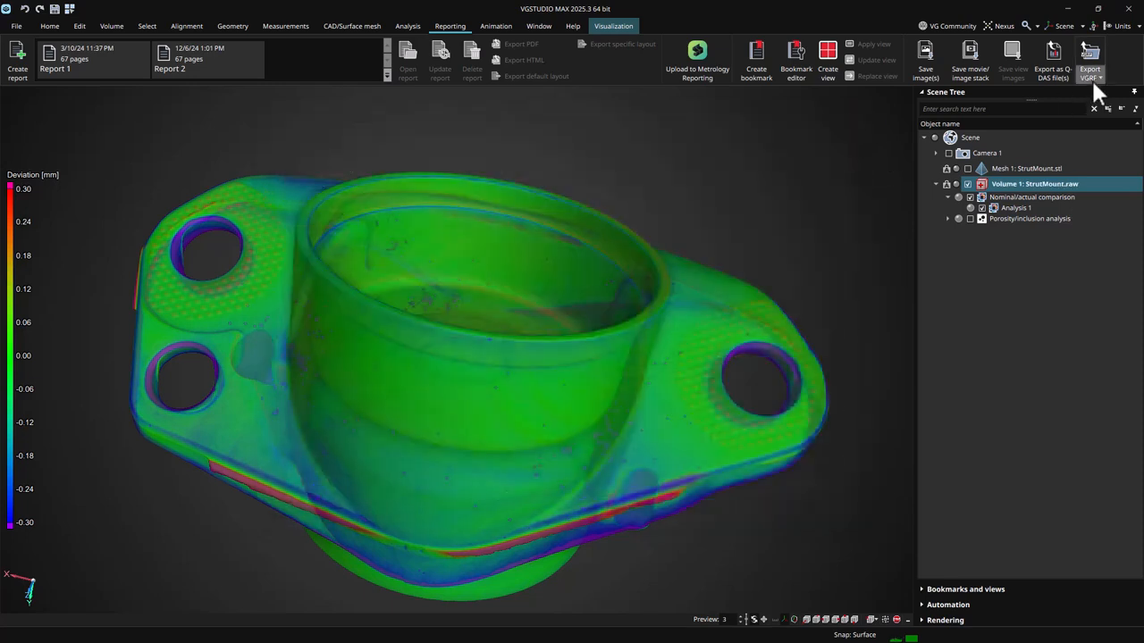
View the VGRF to XLSX via Excel export settings for Volume 1's object properties and nominal/actual comparison, and close without saving
{"action": "left_click", "coordinate": [1092, 77]}
{"action": "left_click", "coordinate": [1091, 104]}
{"action": "left_click", "coordinate": [351, 193]}
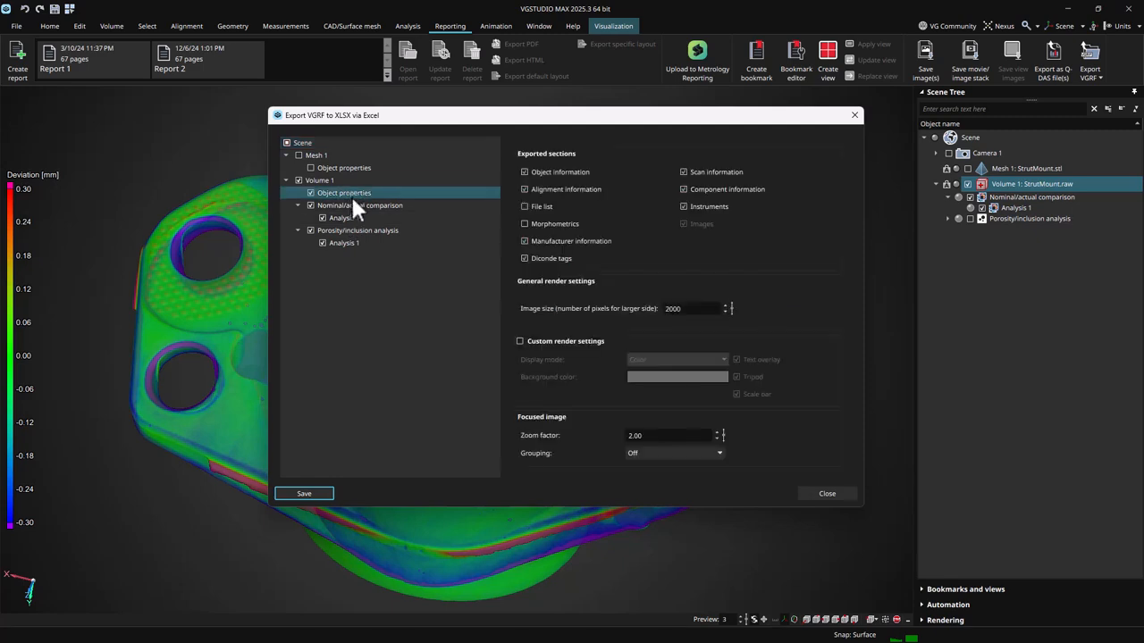
{"action": "left_click", "coordinate": [351, 218]}
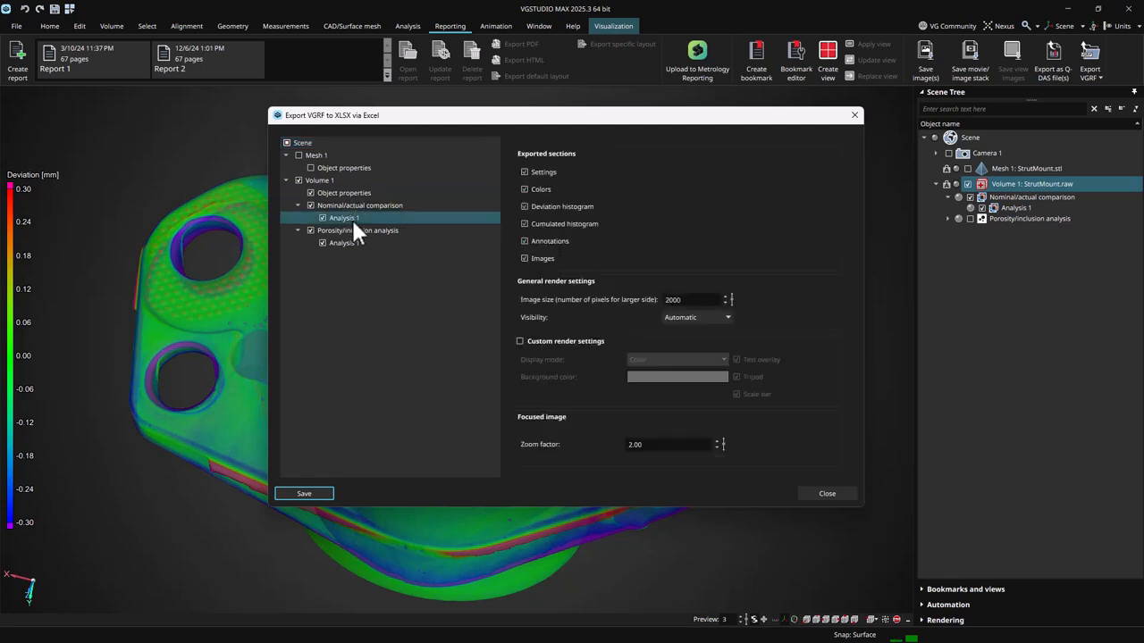
{"action": "left_click", "coordinate": [855, 115]}
View the VGRF to PDF via Excel export settings for the nominal/actual comparison and porosity/inclusion analysis, and close without saving
{"action": "left_click", "coordinate": [1090, 77]}
{"action": "left_click", "coordinate": [1072, 115]}
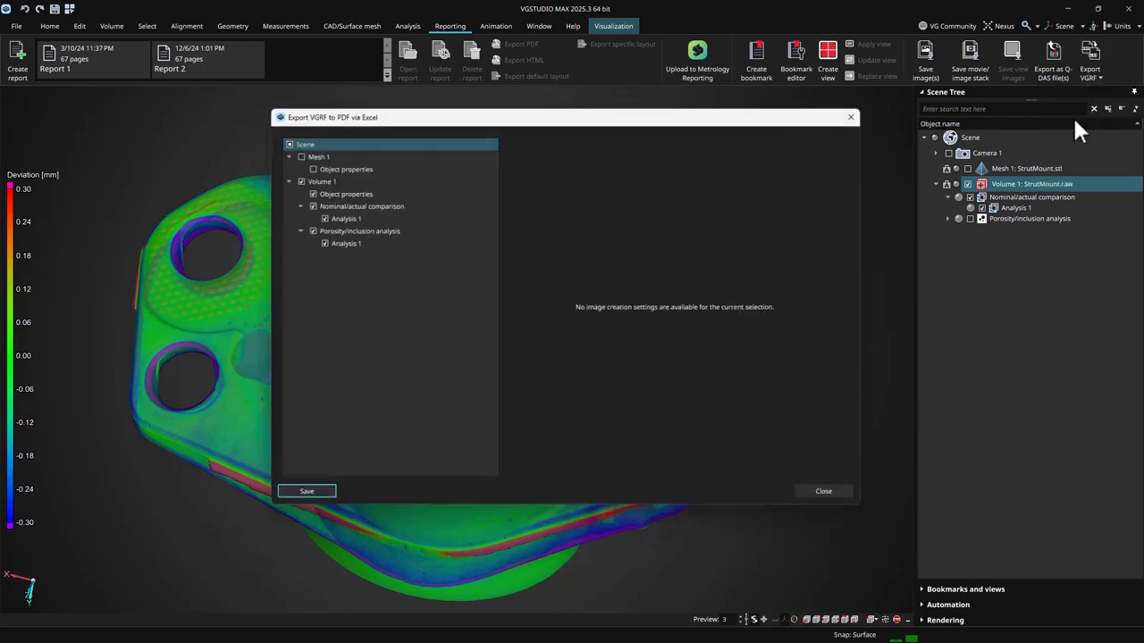
{"action": "left_click", "coordinate": [340, 165]}
{"action": "left_click", "coordinate": [354, 216]}
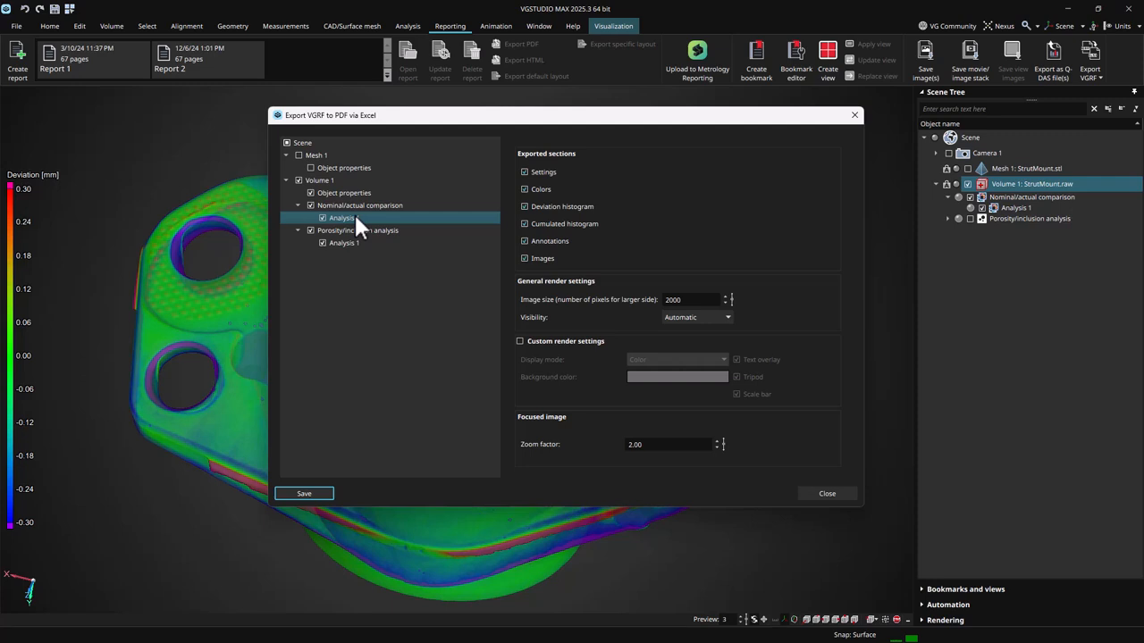
{"action": "left_click", "coordinate": [356, 243]}
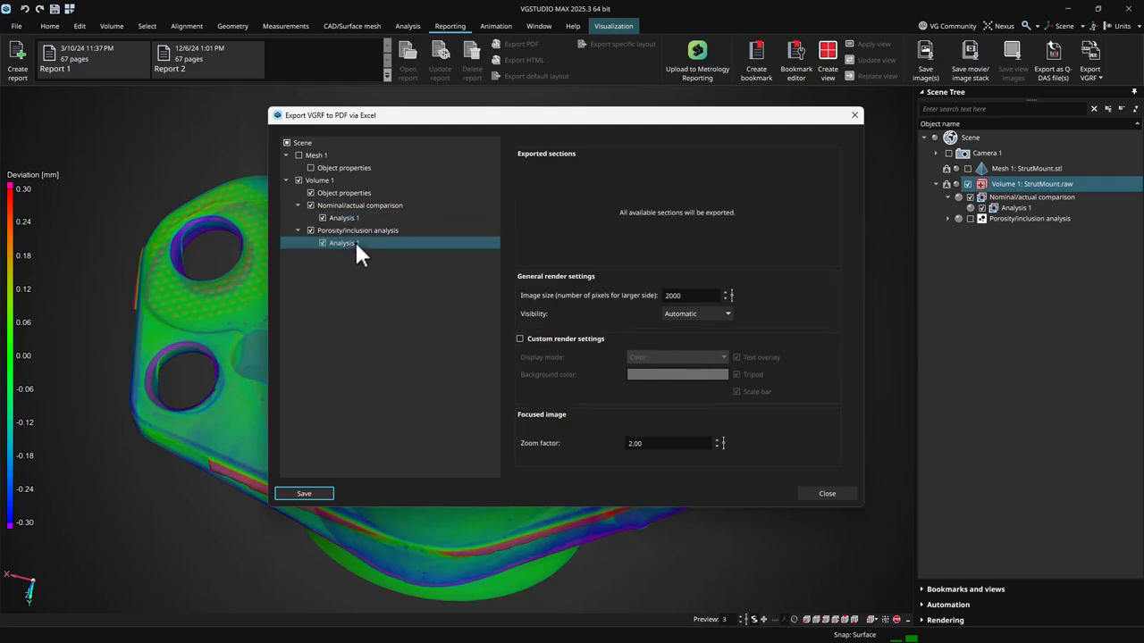
{"action": "left_click", "coordinate": [854, 115]}
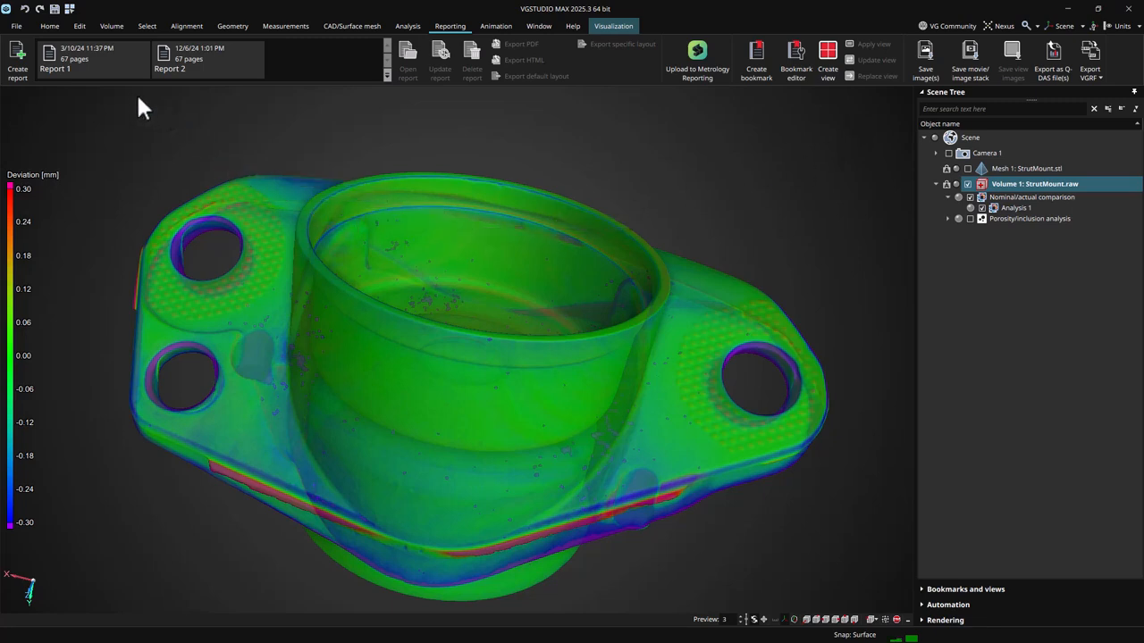
Select the existing Report 1 and Report 2 in turn to view the available report actions
{"action": "left_click", "coordinate": [111, 65]}
{"action": "left_click", "coordinate": [200, 64]}
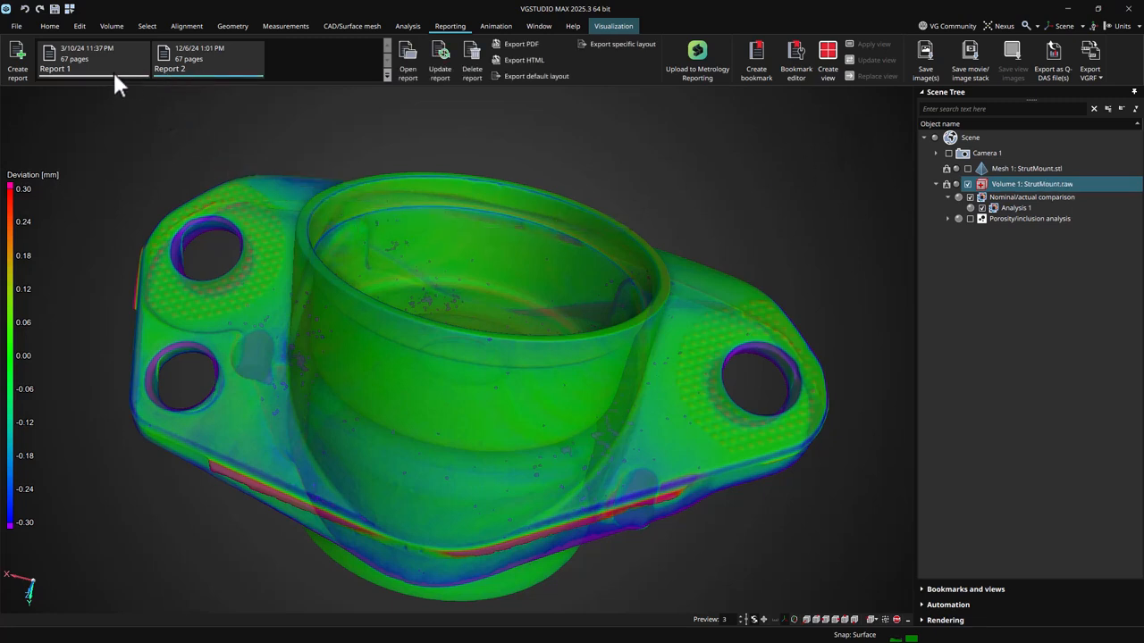